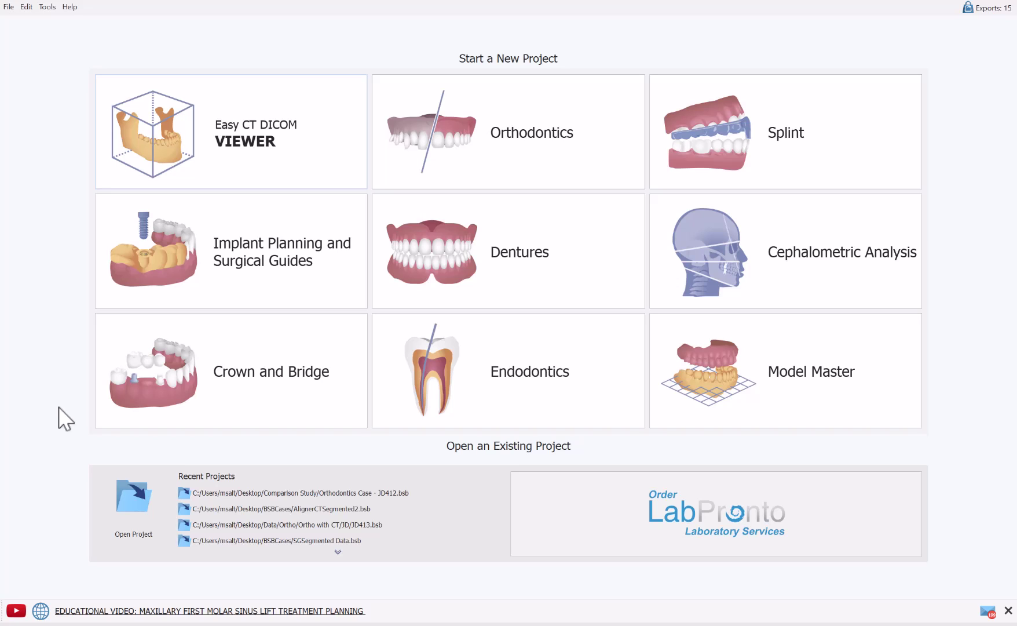
- Choose the Orthodontics tile on the Start a New Project screen
click(530, 153)
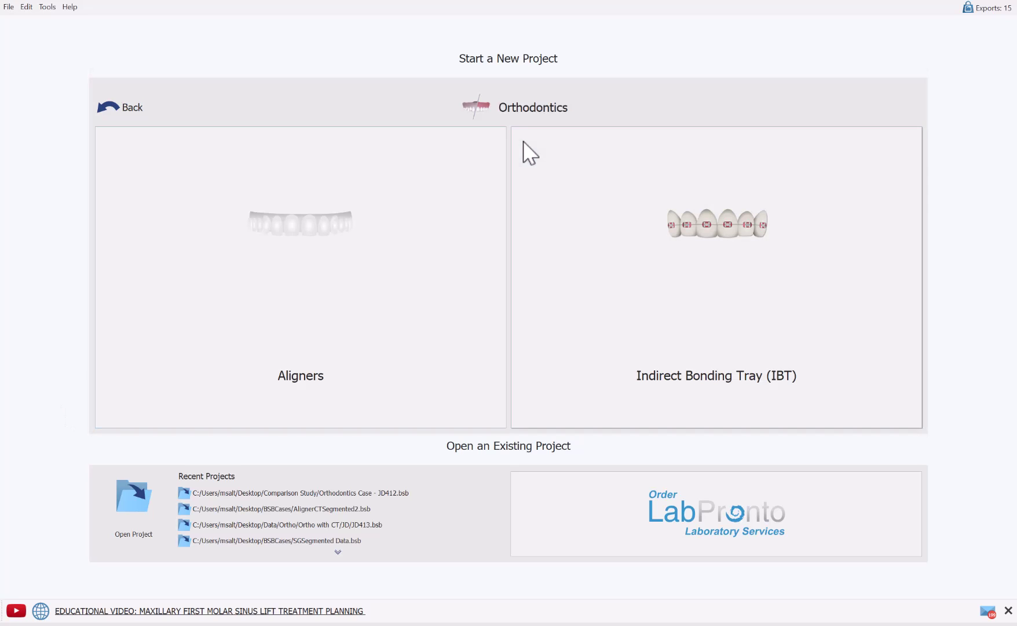
- Pick Aligners as the orthodontic case type
click(397, 311)
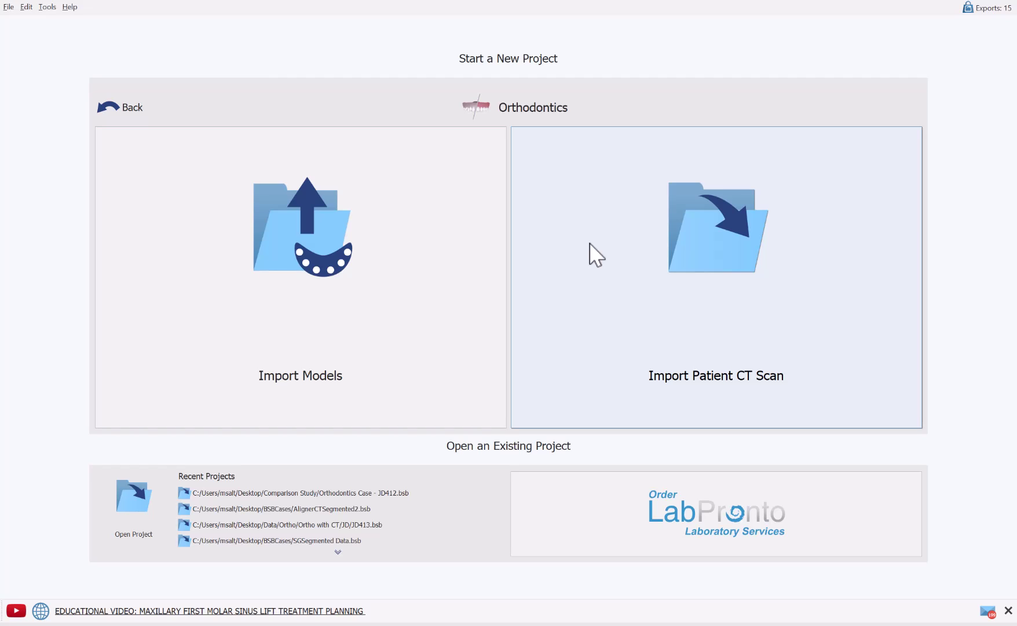
- Import the patient CT from 3DSlice1.dcm in the patient folder and select the first series
click(590, 243)
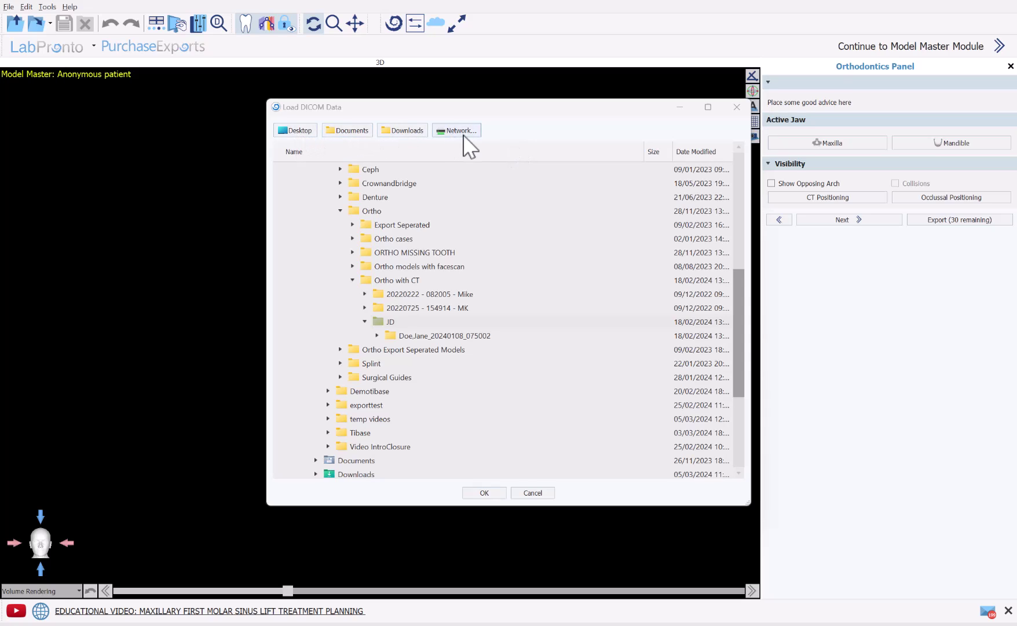
click(376, 335)
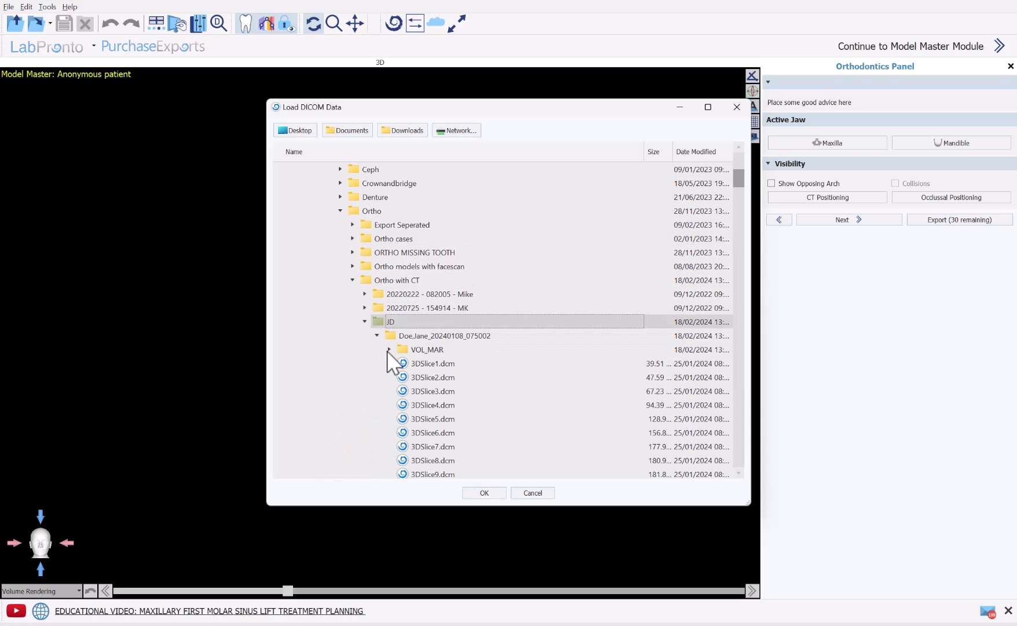
click(414, 363)
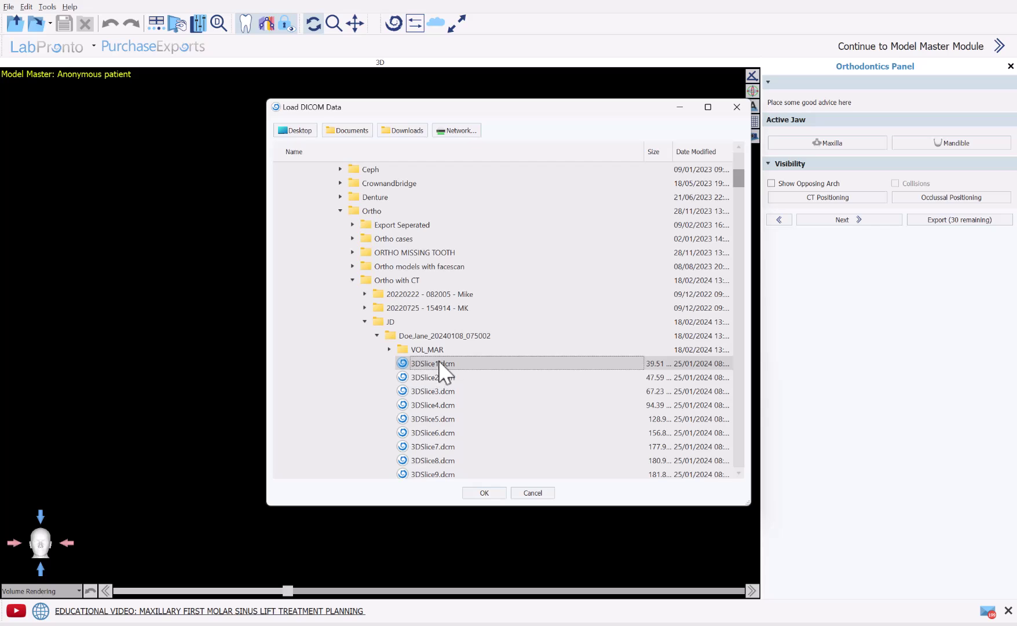
click(484, 493)
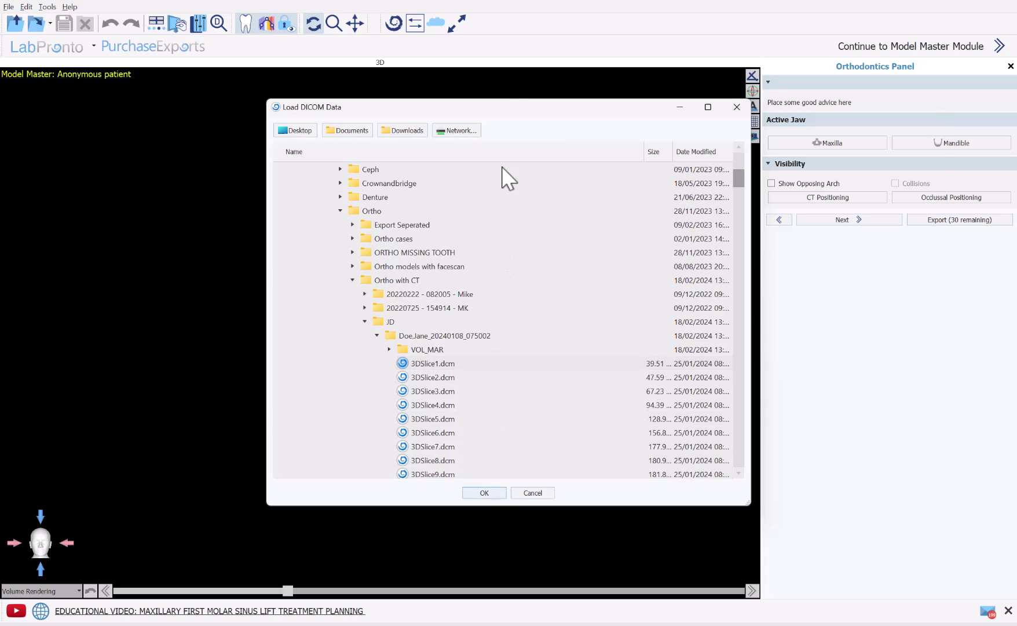
click(352, 187)
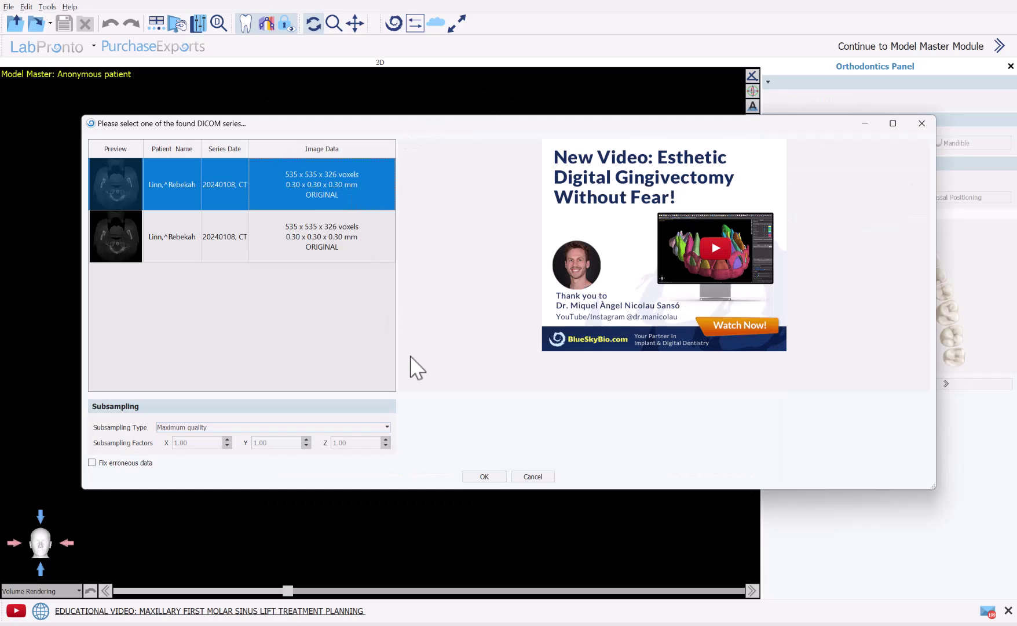
- Load the first CT series, nudge the volume-of-interest edge, and accept the alignment
click(480, 476)
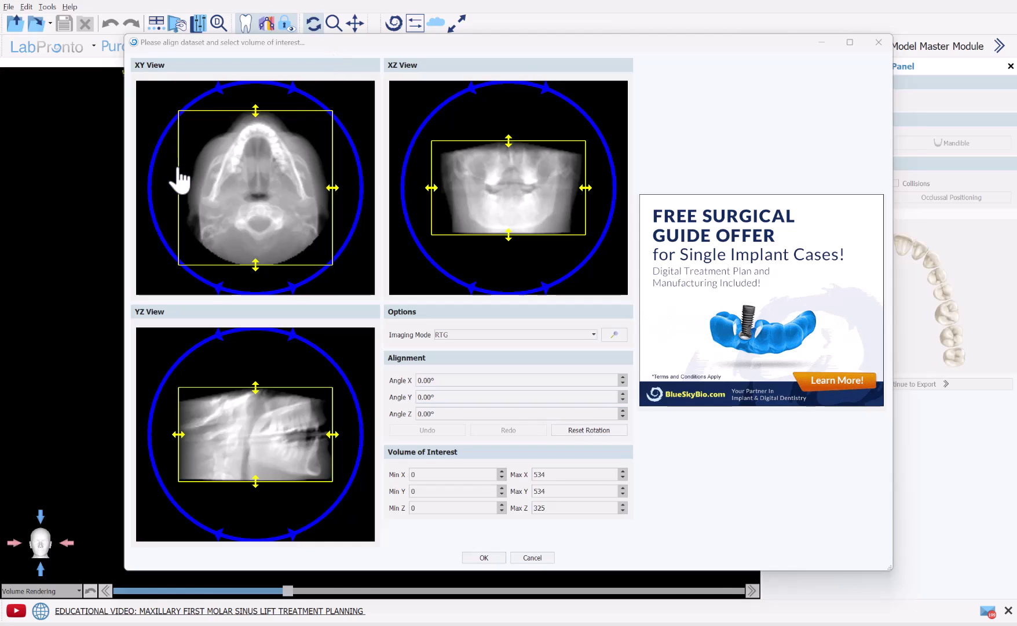
mouse_move(179, 171)
mouse_down()
mouse_move(184, 180)
mouse_move(203, 174)
mouse_move(176, 185)
mouse_up()
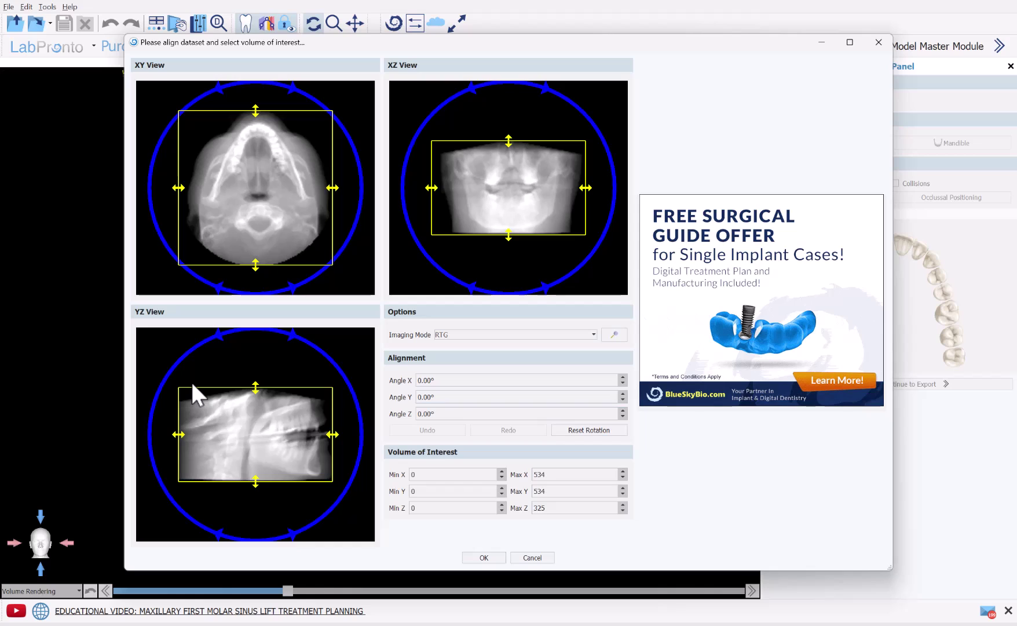
click(490, 558)
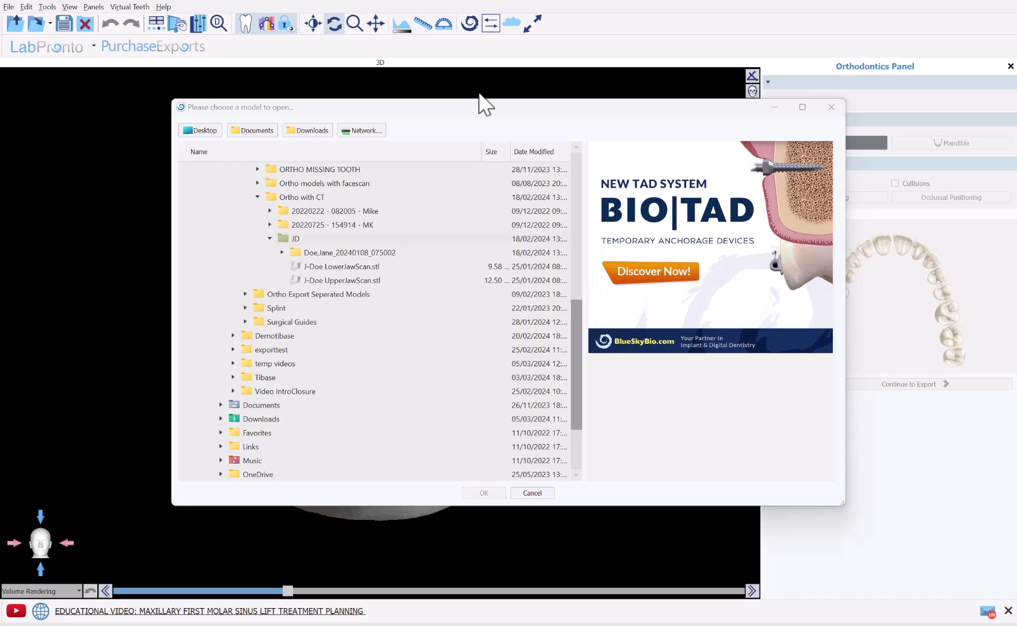
- Import LowerJawScan.stl and UpperJawScan.stl, identifying the upper scan as the Maxilla
click(374, 266)
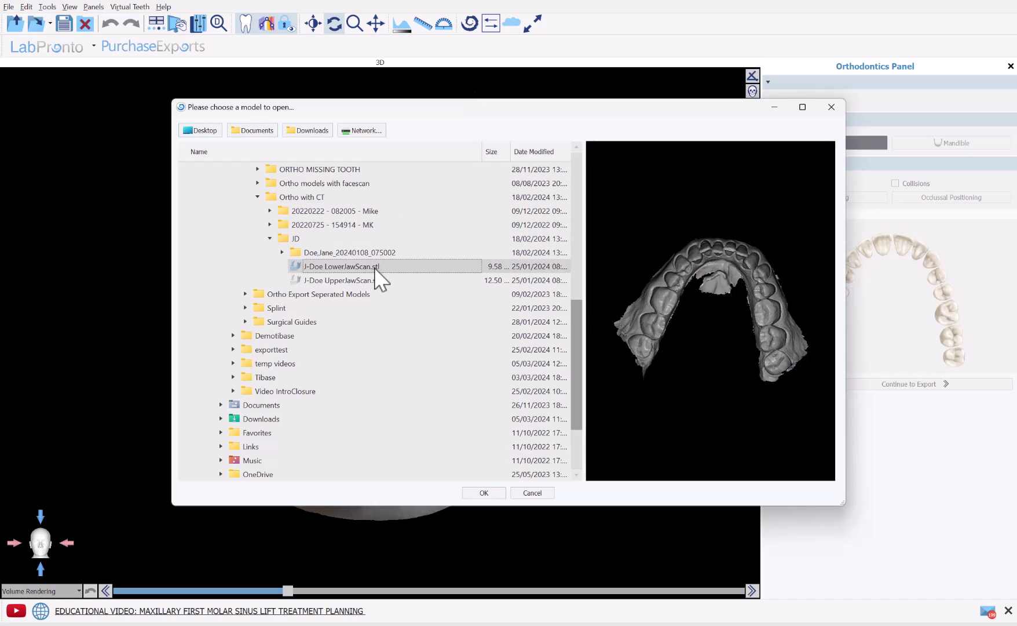
drag(780, 190, 717, 440)
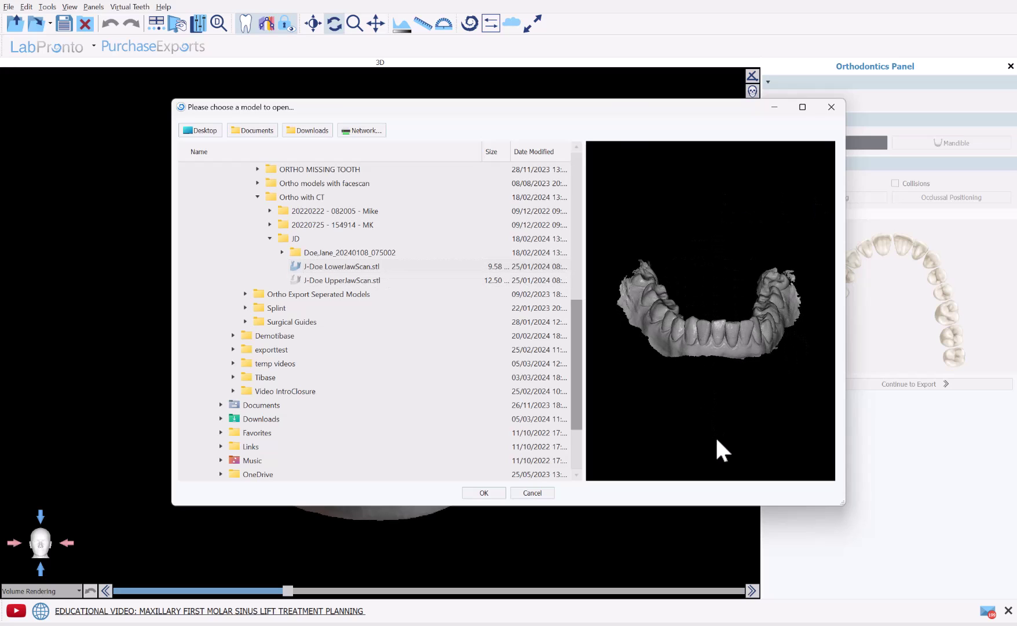
ctrl+click(380, 280)
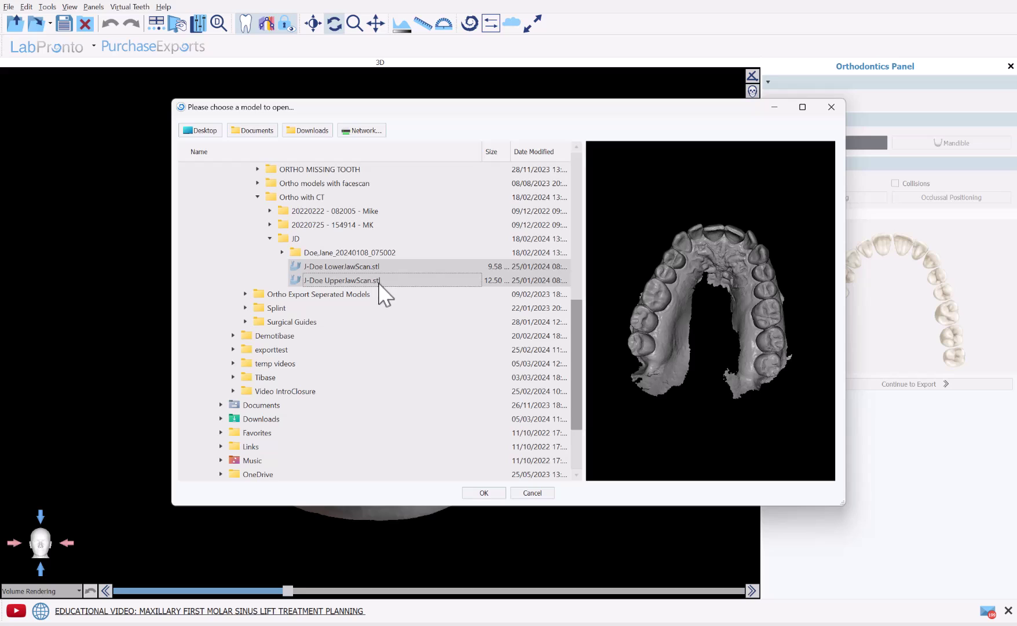
click(484, 493)
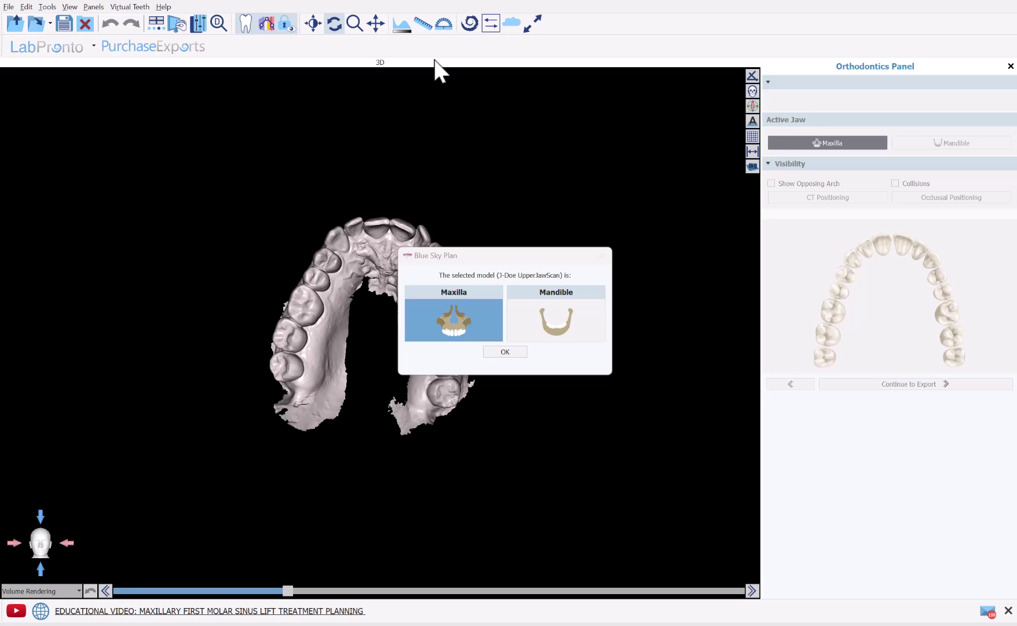
click(499, 351)
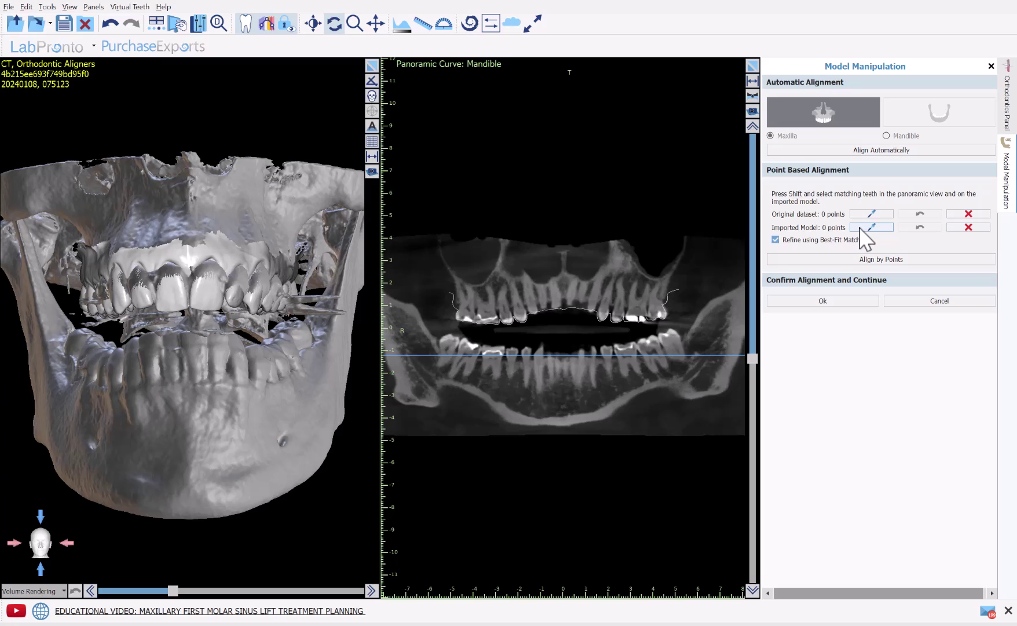
- Confirm the mandible model's alignment to the CT scan
click(823, 300)
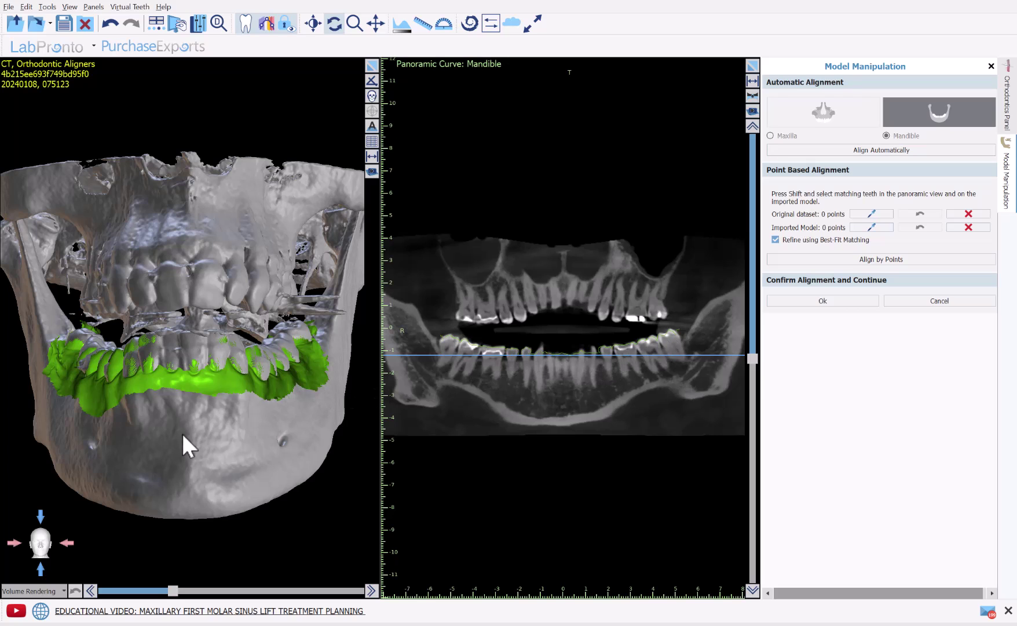
mouse_move(182, 436)
mouse_down()
mouse_move(339, 447)
mouse_move(266, 455)
mouse_move(135, 444)
mouse_move(257, 451)
mouse_move(290, 432)
mouse_move(183, 433)
mouse_move(208, 475)
mouse_move(202, 439)
mouse_move(191, 438)
mouse_up()
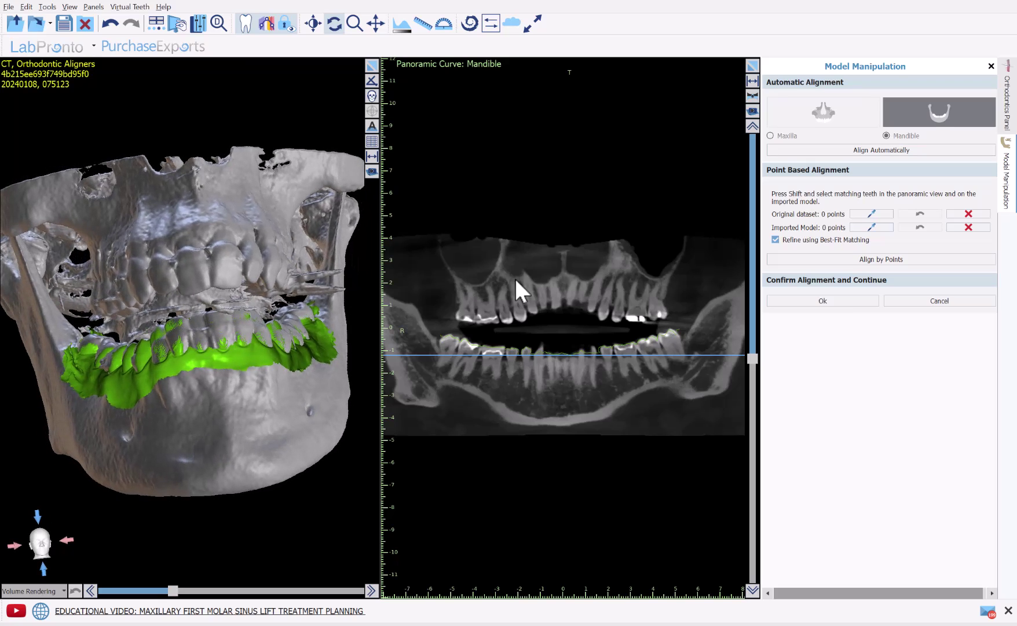
click(822, 300)
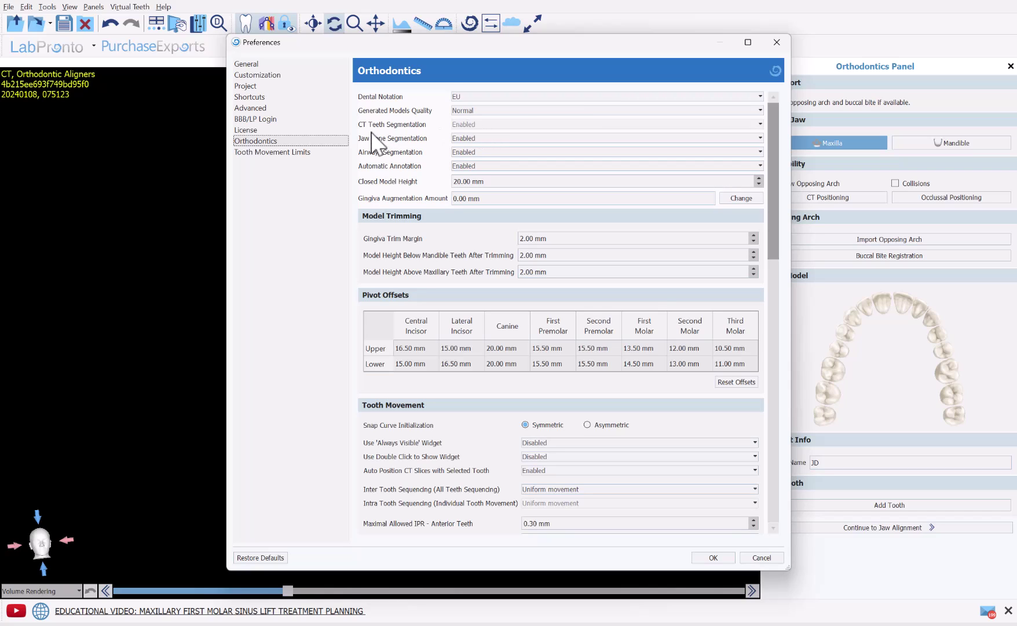
- Check the Jaw Bone Segmentation (left Enabled) and Airways Segmentation settings
click(485, 139)
click(485, 139)
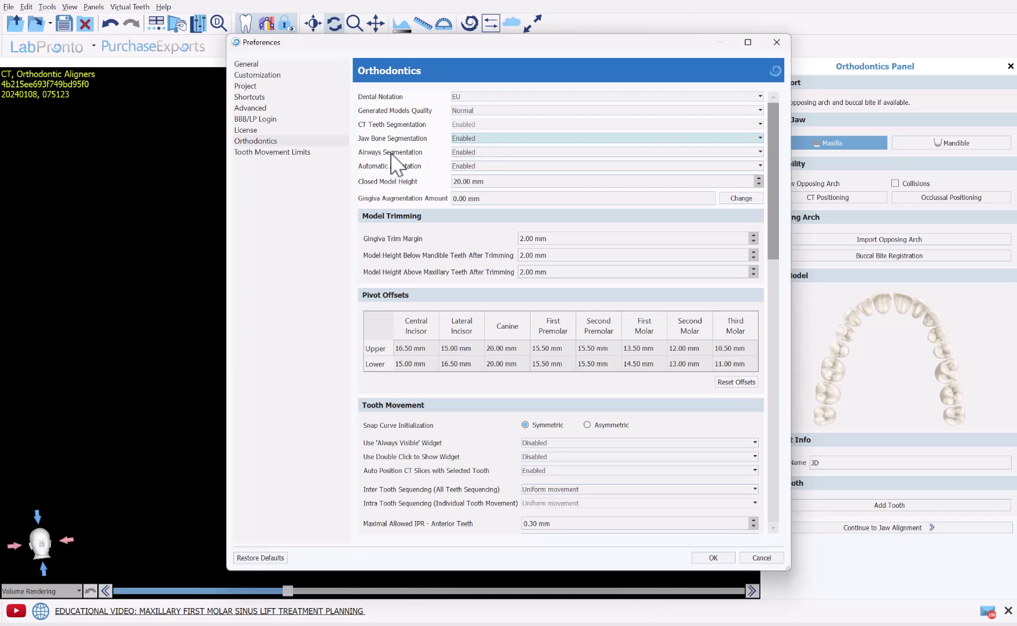
click(461, 151)
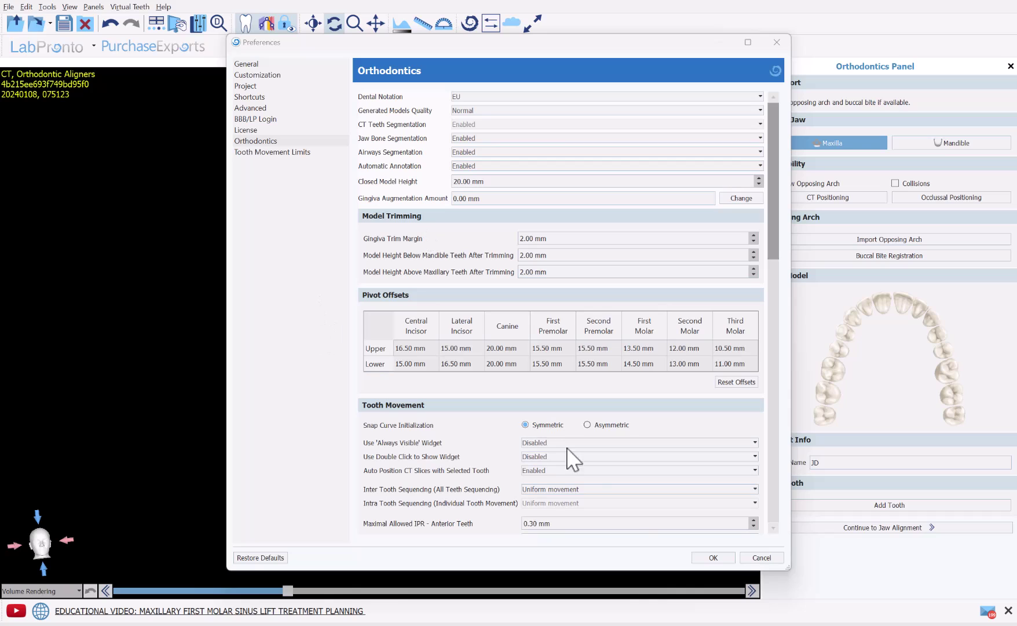
click(760, 558)
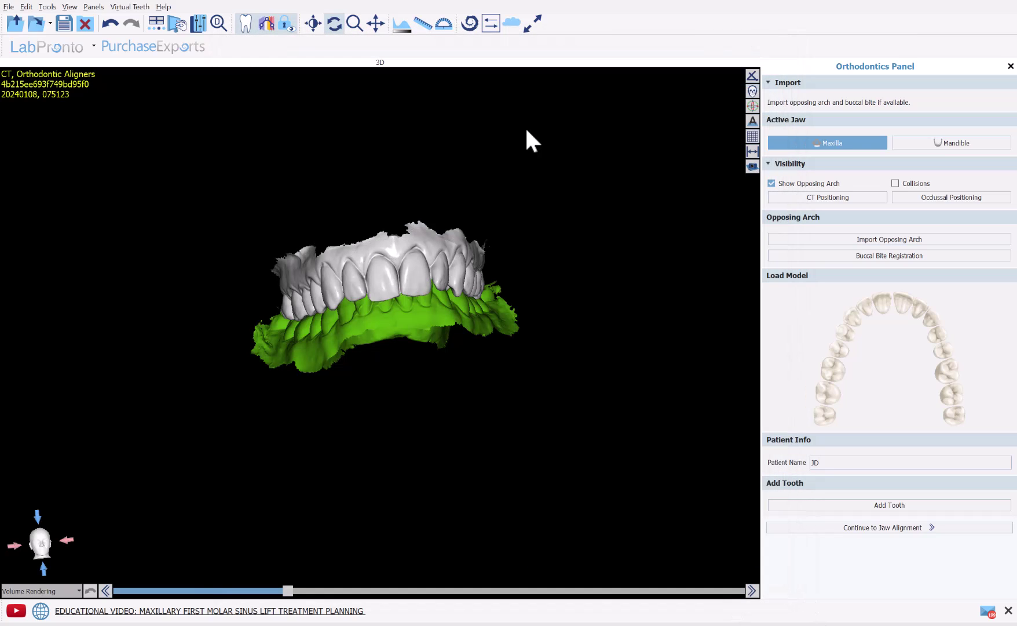
scroll(551, 309, up, 3)
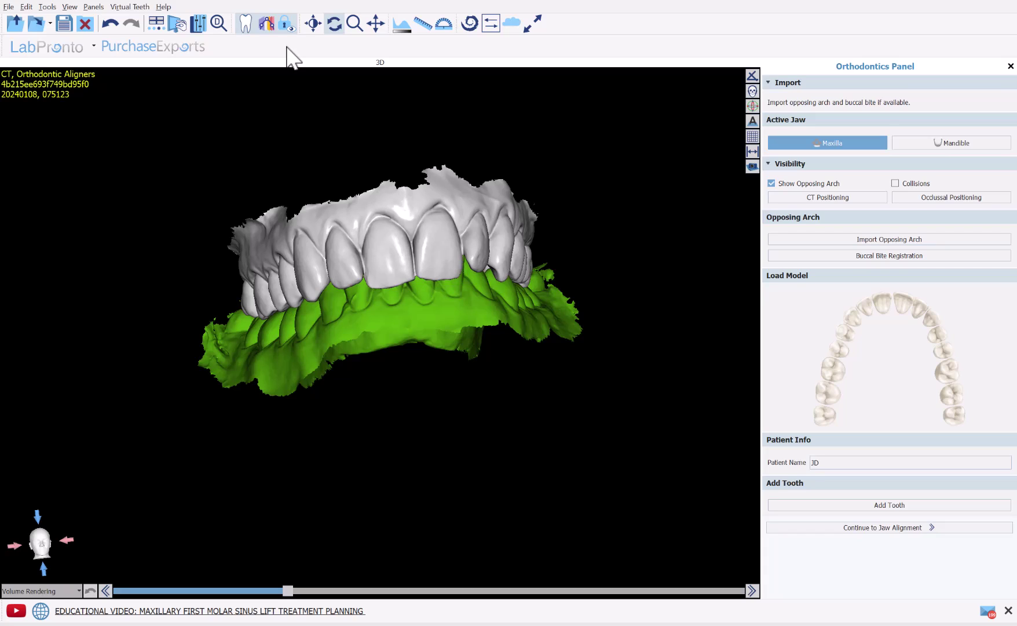
drag(583, 263, 679, 417)
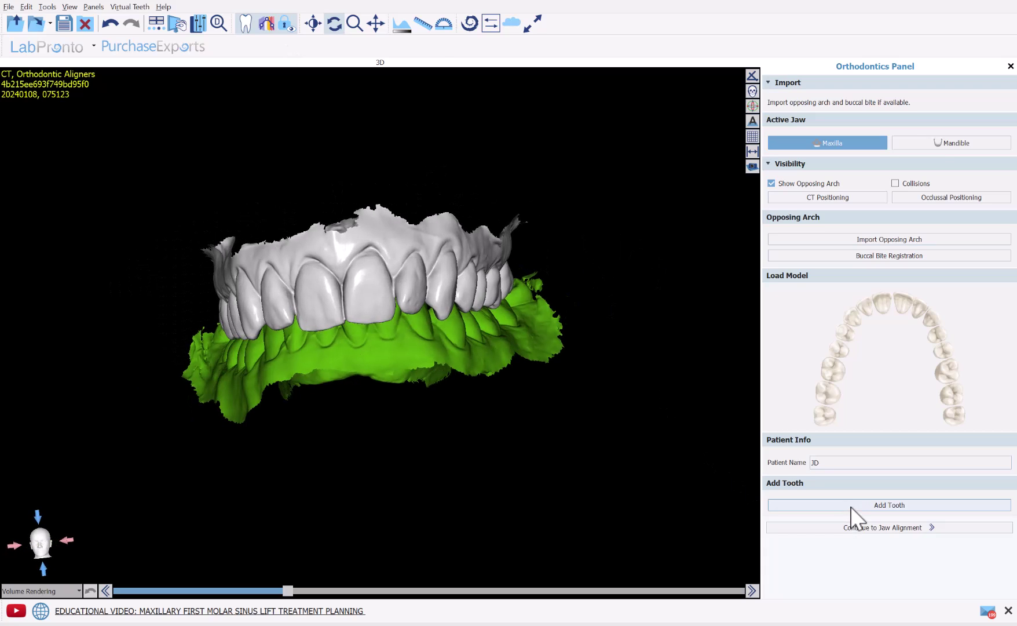
drag(296, 386, 355, 392)
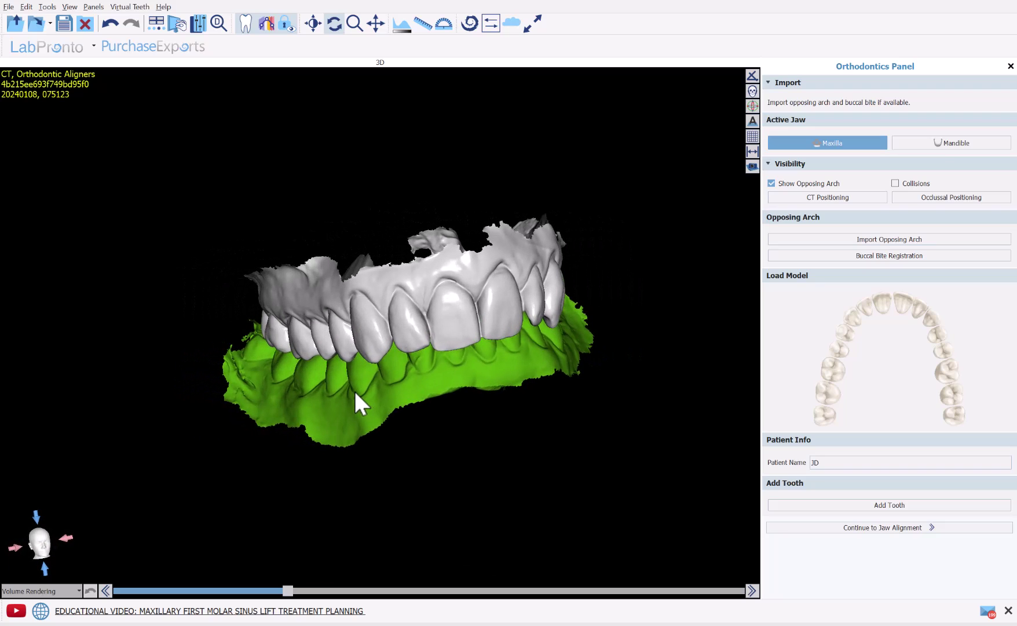
click(829, 507)
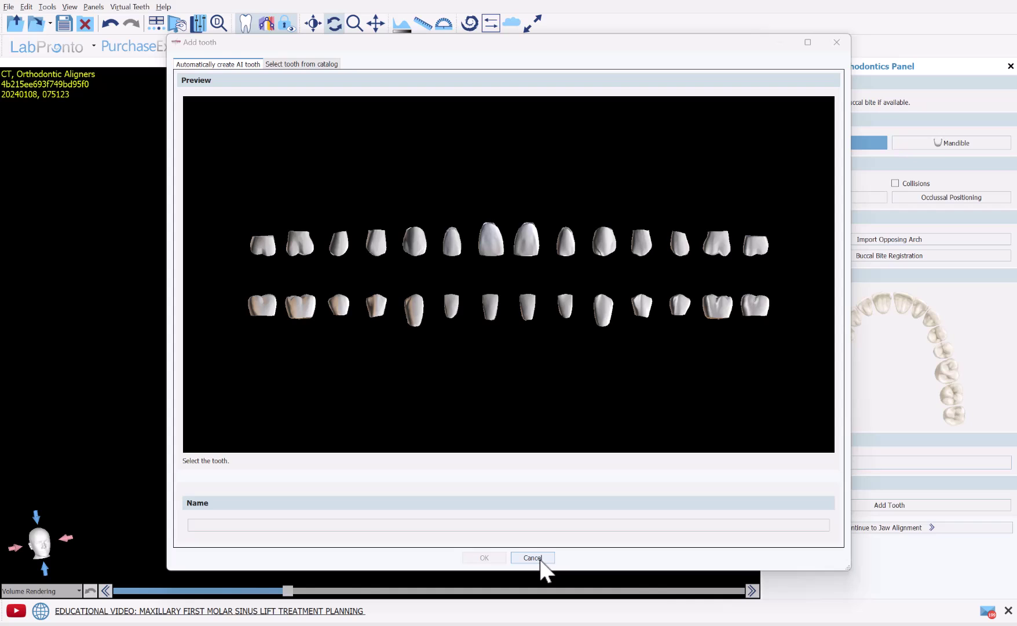
click(532, 558)
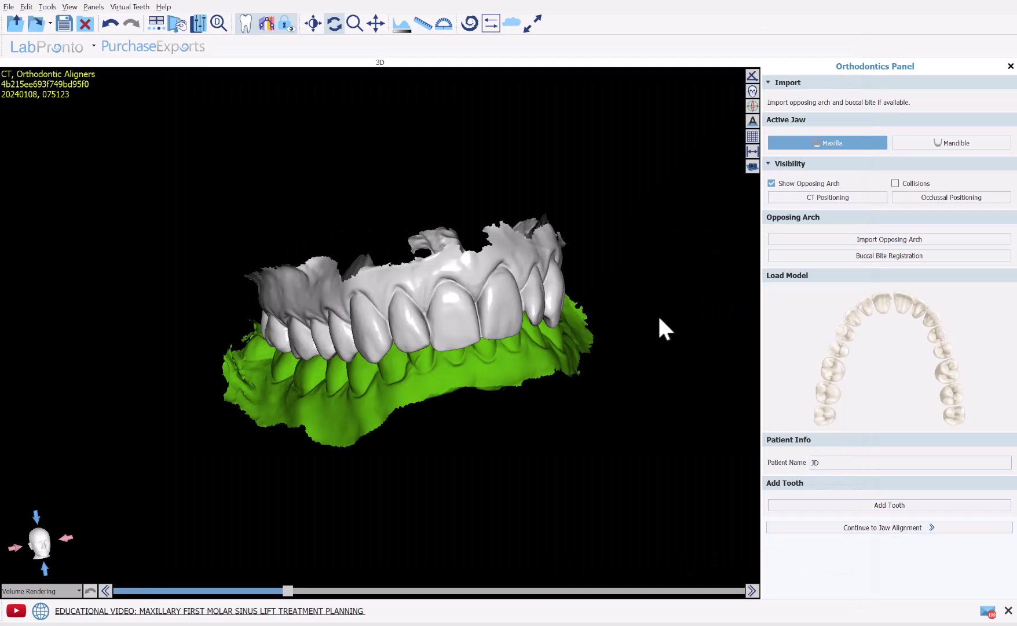
- Run automatic annotation and orbit the upper arch to review the UR8–UL8 labels
drag(651, 307, 501, 358)
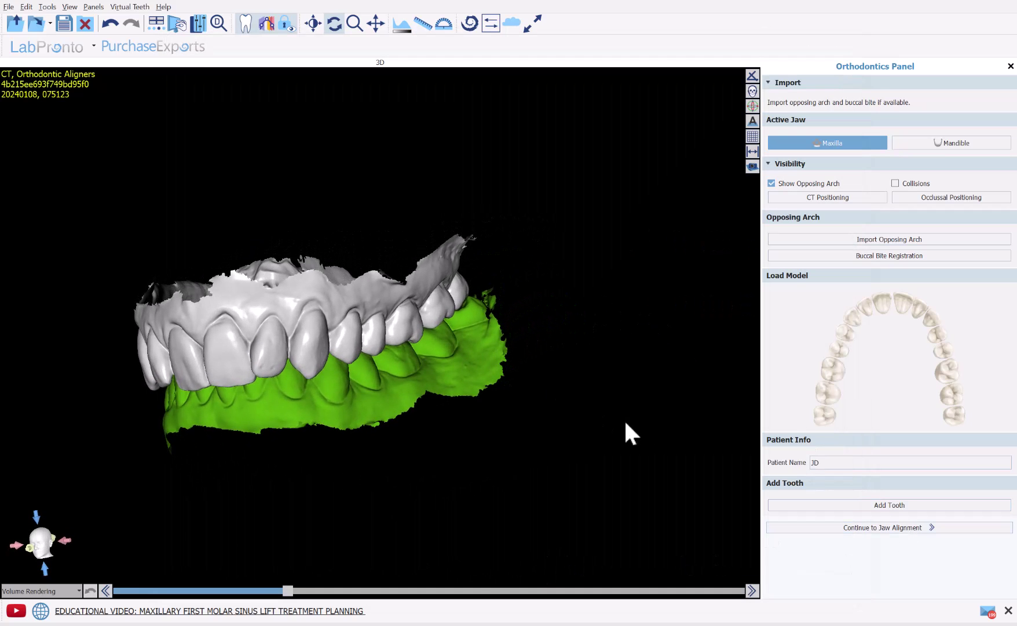
click(848, 528)
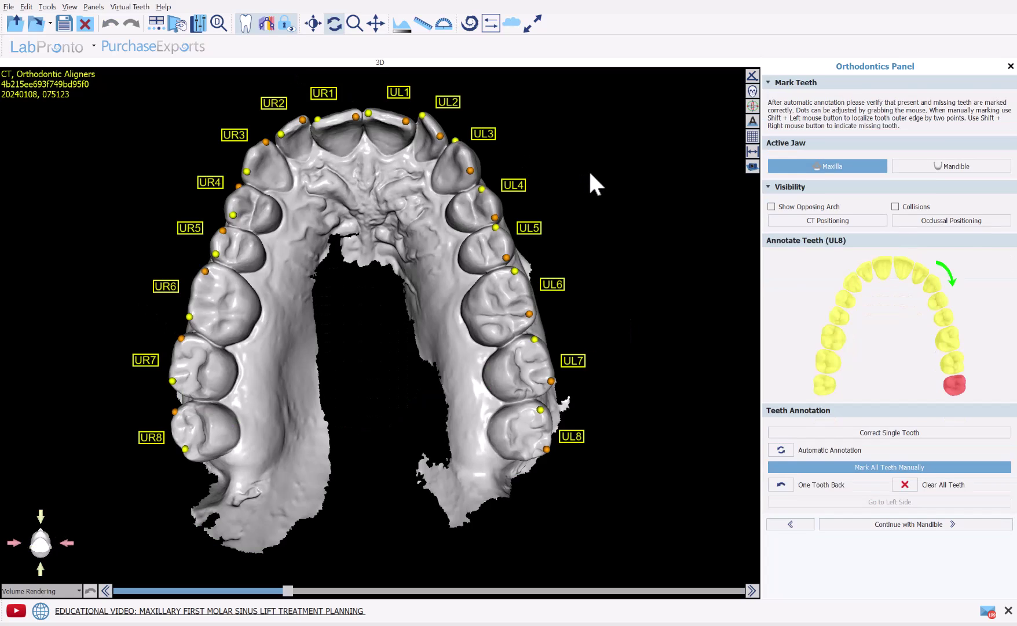
drag(543, 151, 578, 163)
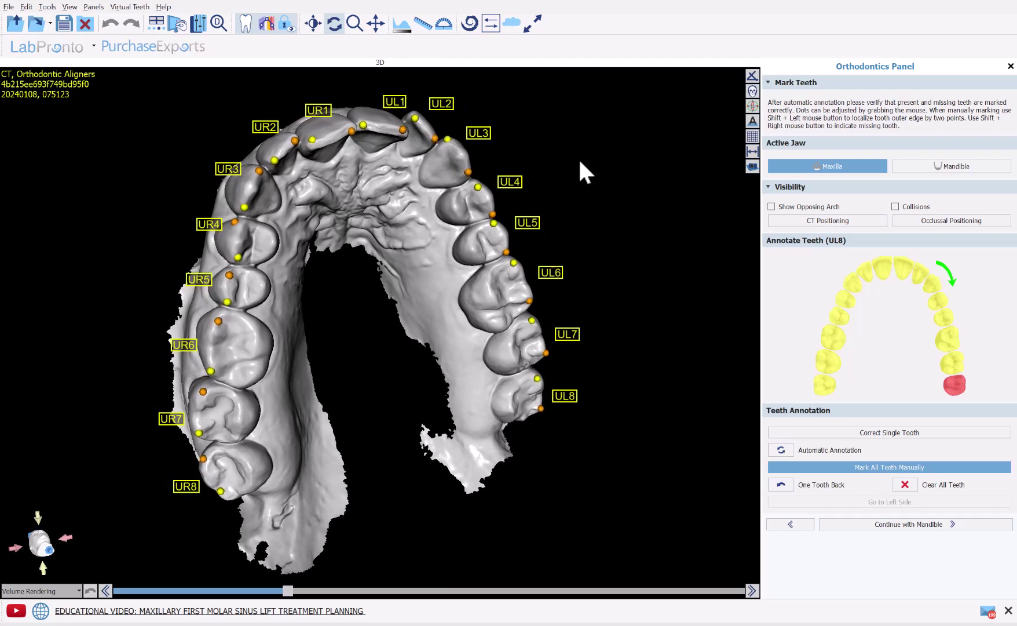
drag(227, 523, 378, 336)
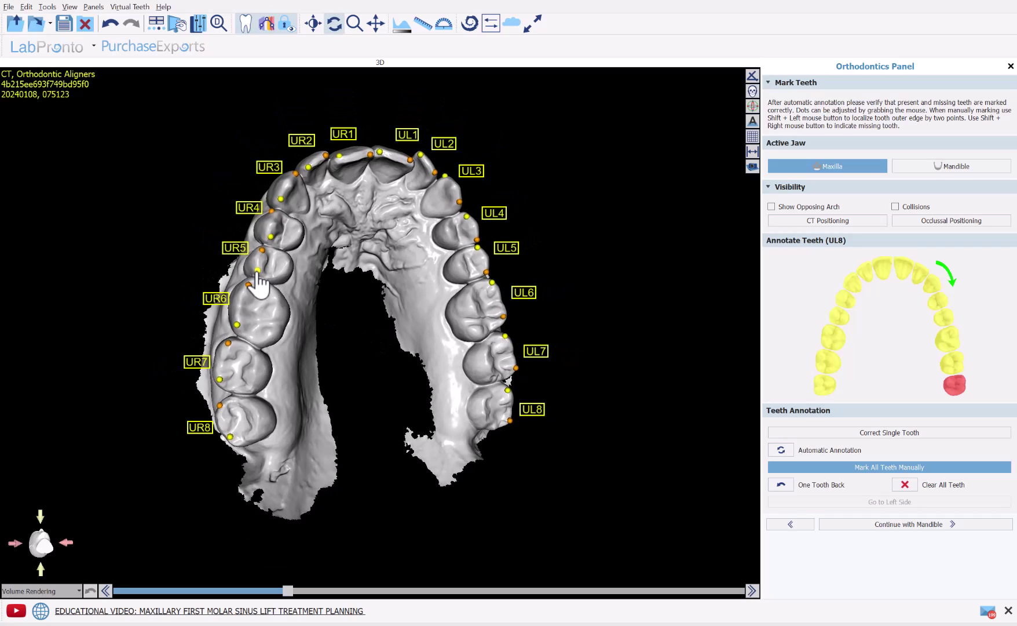
drag(370, 342, 333, 327)
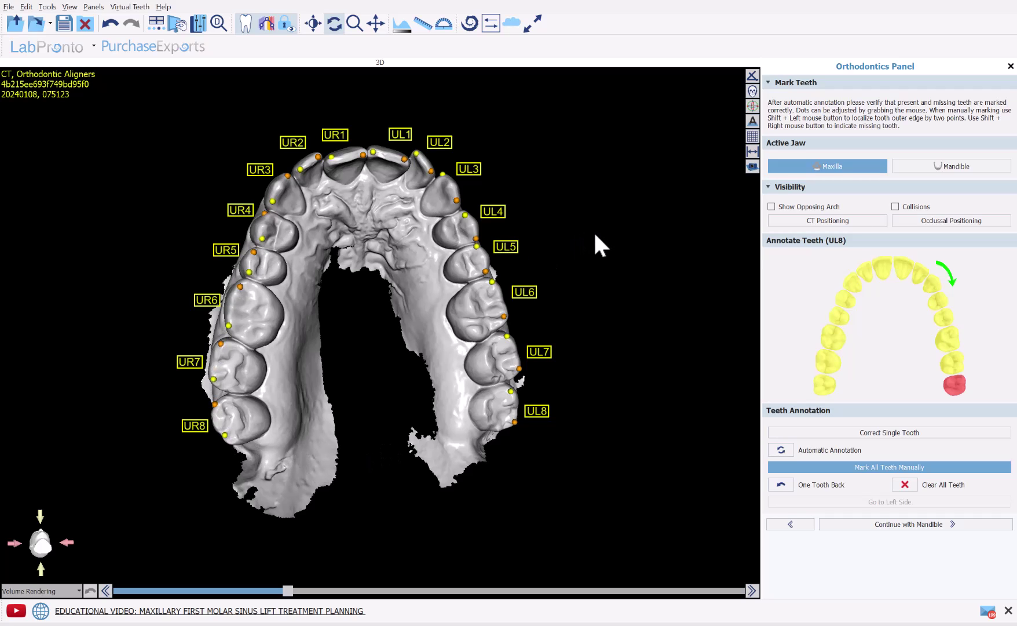
drag(593, 234, 600, 376)
- Switch to the mandible, verify its LR8–LL8 labels, and proceed to teeth segmentation
click(958, 526)
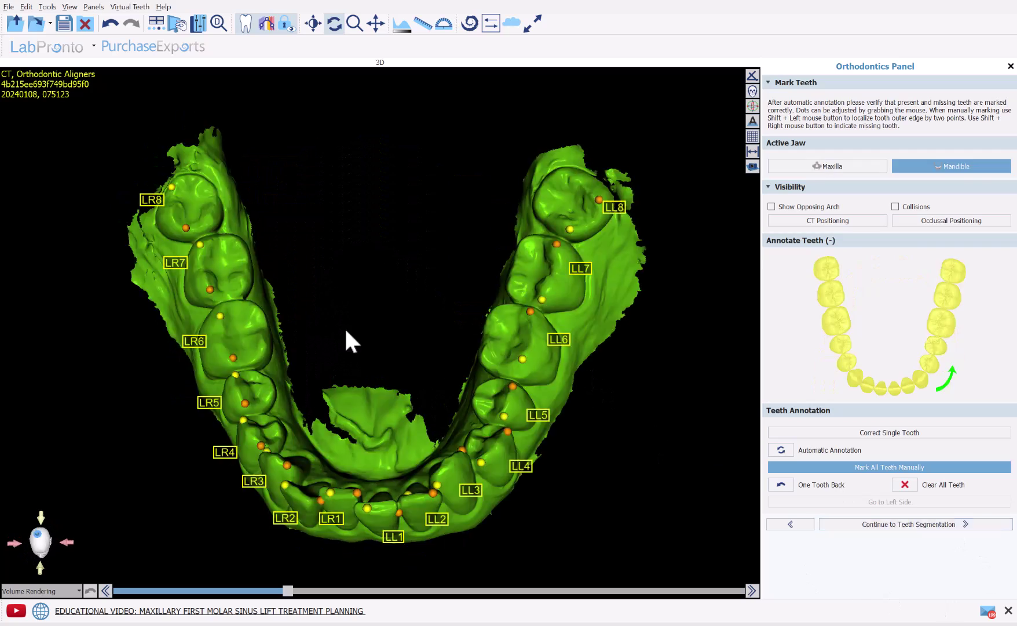
drag(346, 330, 393, 383)
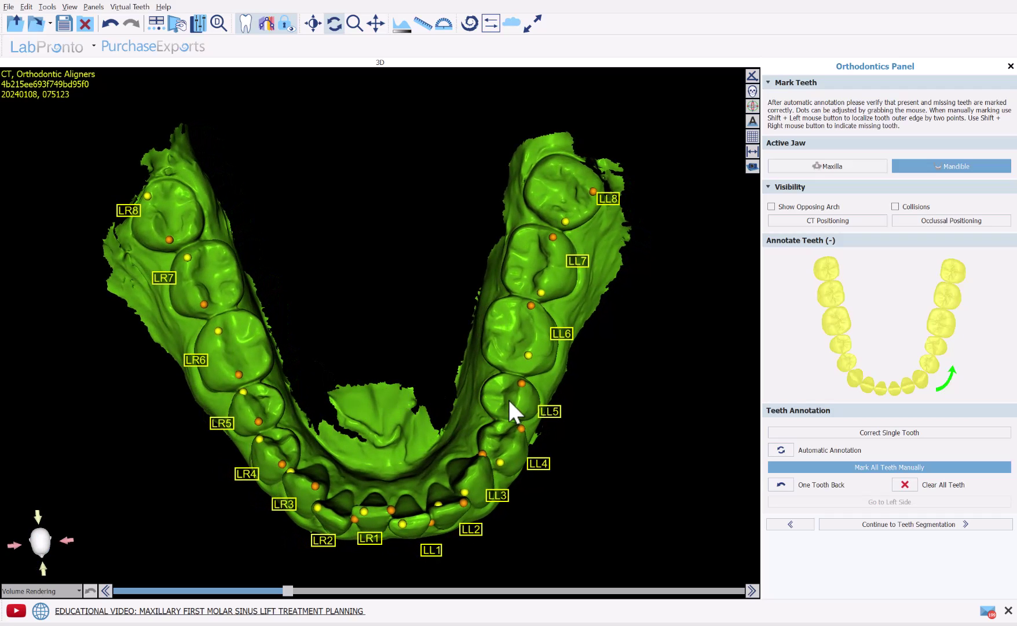
click(892, 535)
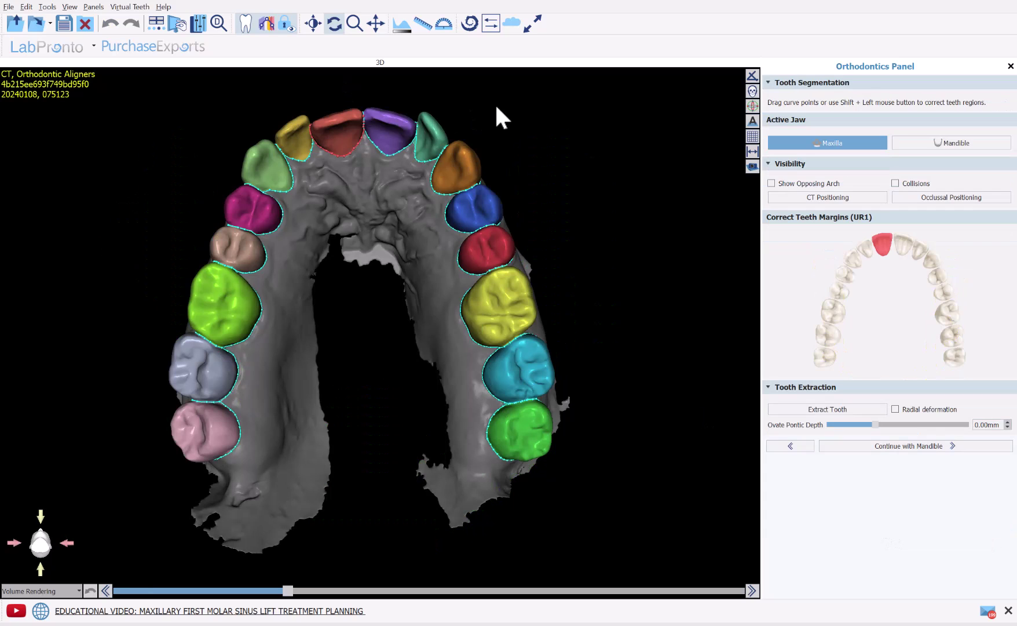
- Select tooth UR4, try a margin correction stroke, then undo it
drag(495, 103, 455, 119)
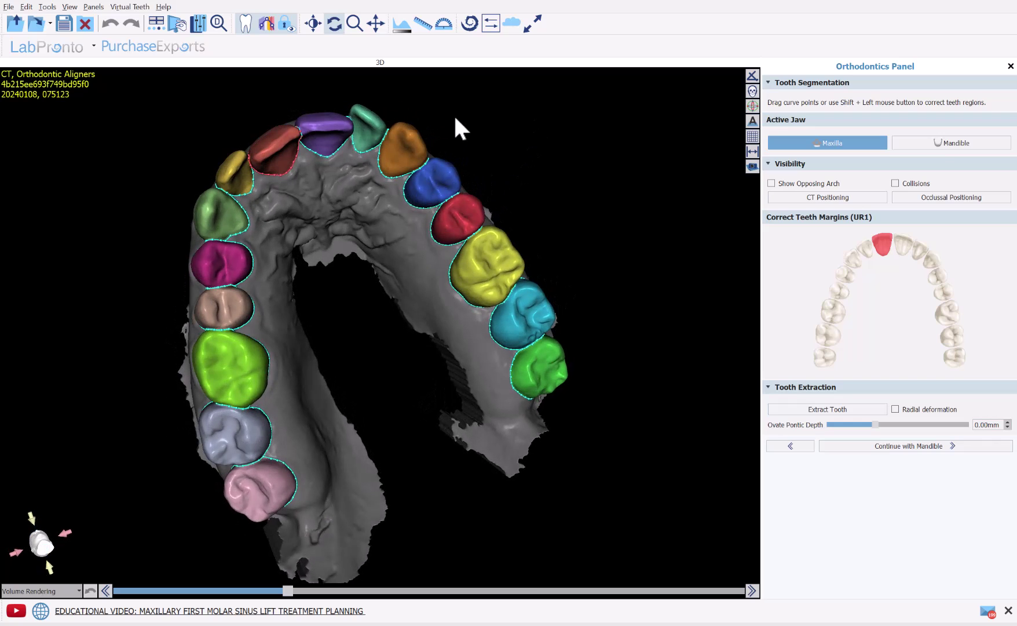
click(225, 270)
scroll(302, 335, up, 5)
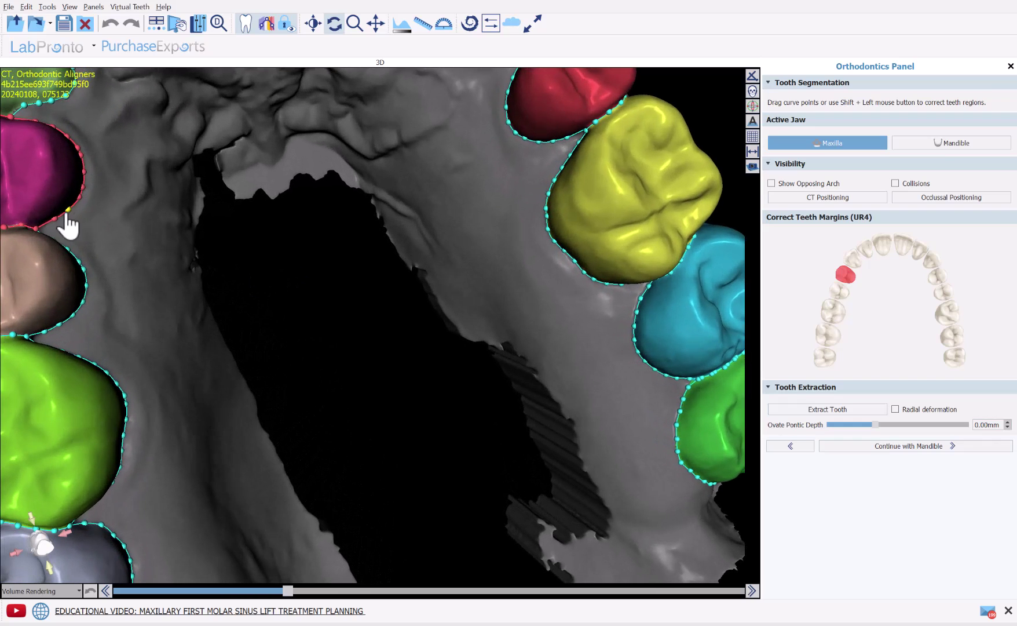
right_click(36, 229)
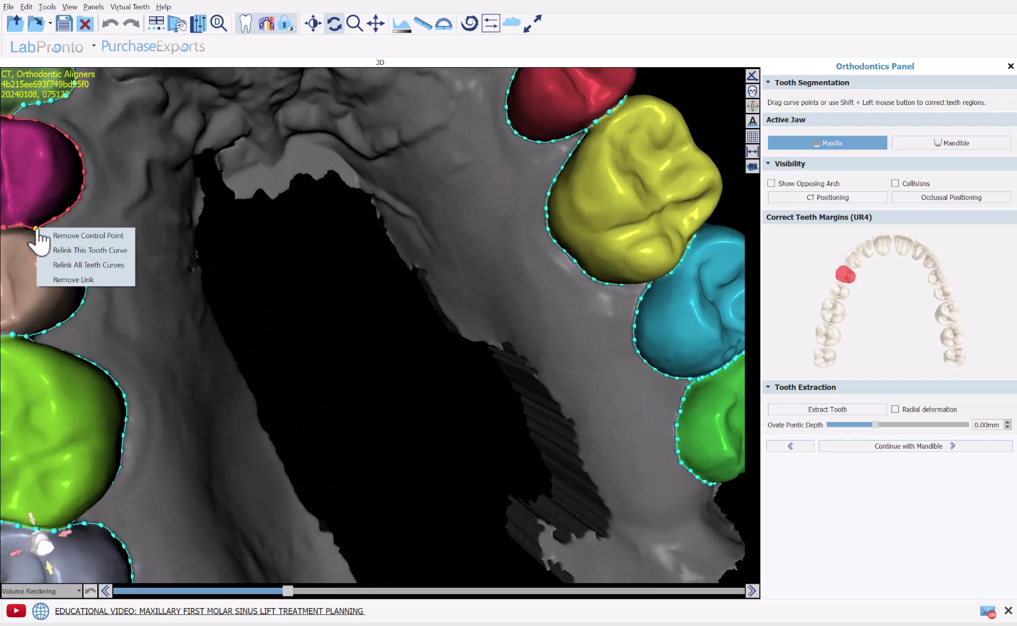
click(145, 199)
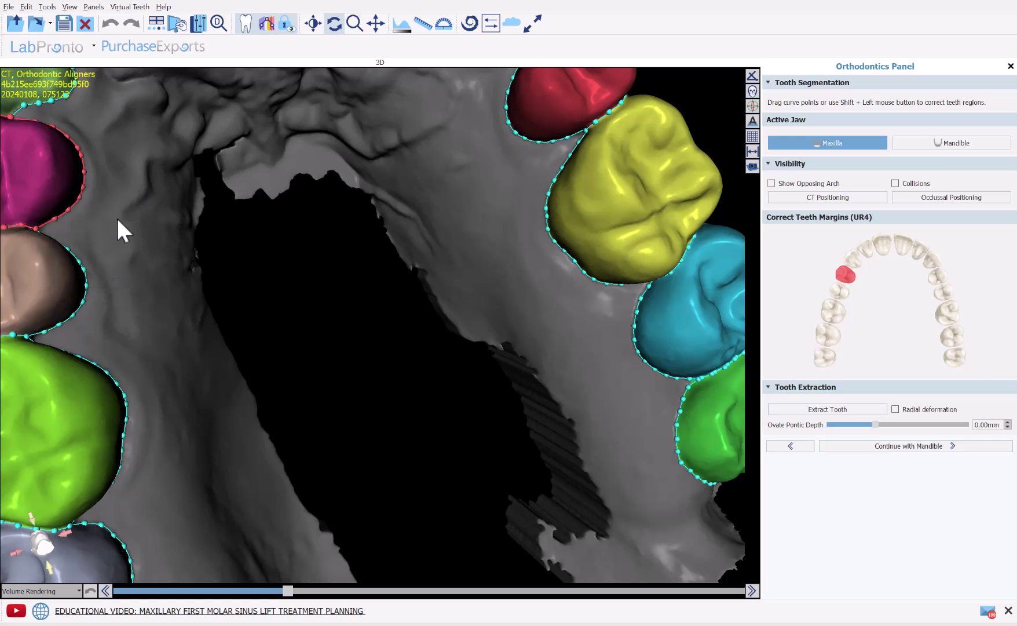
scroll(142, 221, down, 2)
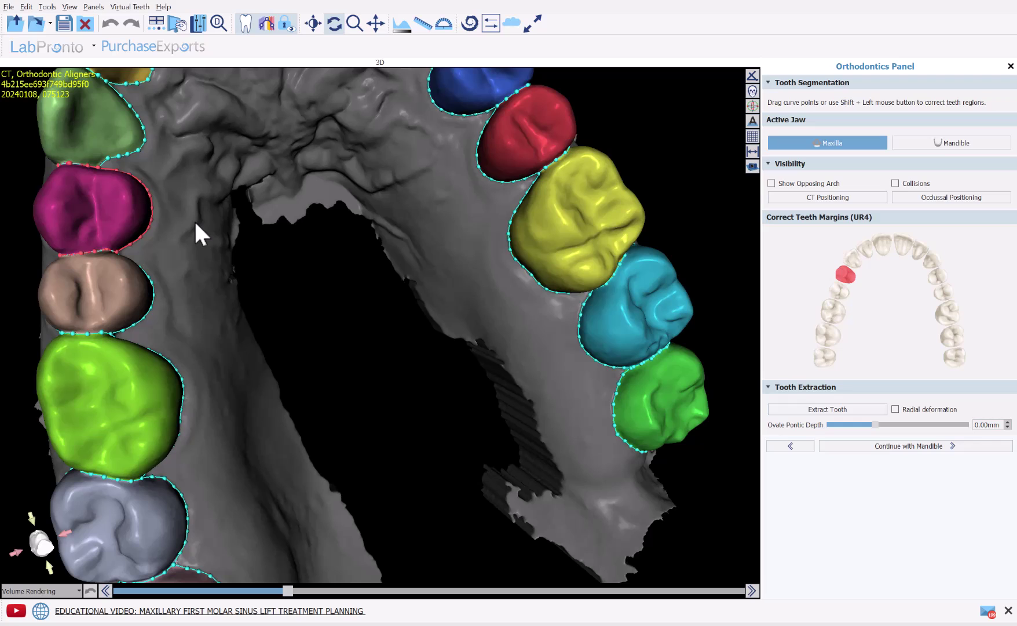
scroll(203, 239, up, 2)
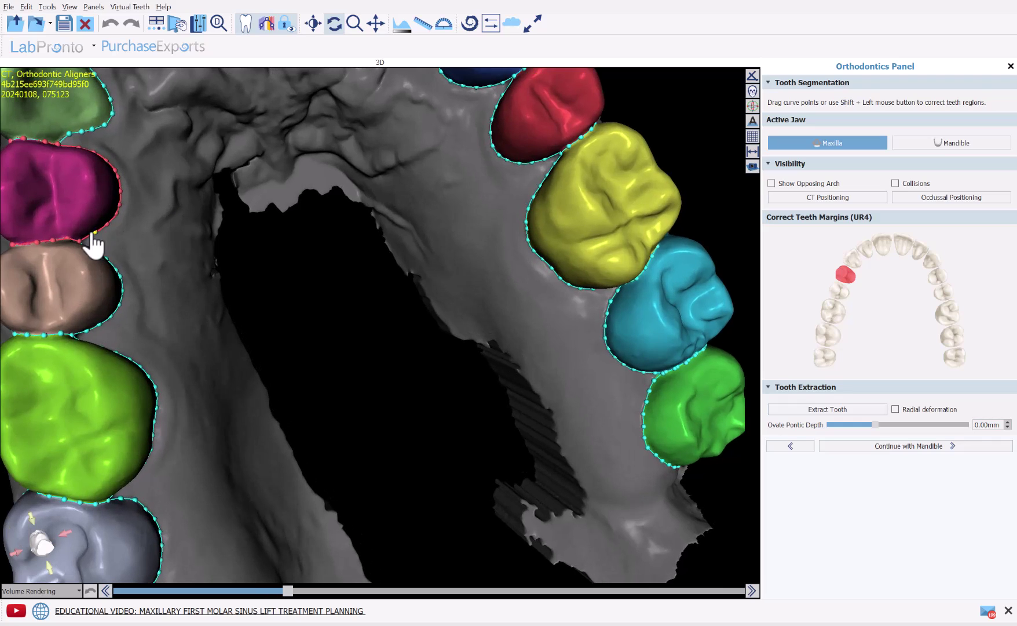
mouse_move(93, 232)
shift+mouse_down()
mouse_move(110, 198)
mouse_move(103, 161)
shift+mouse_up()
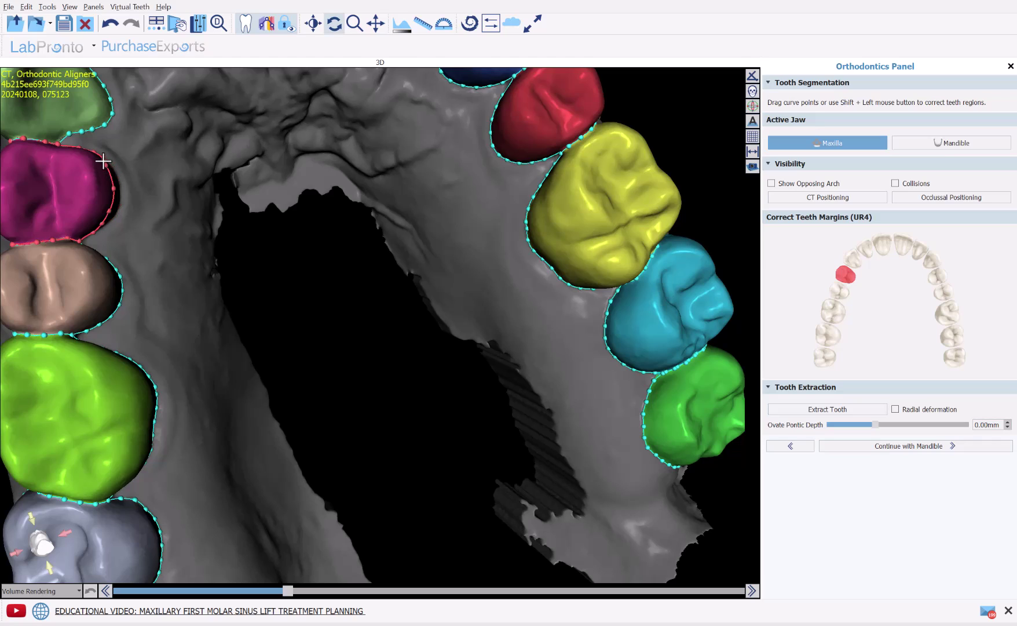
click(110, 23)
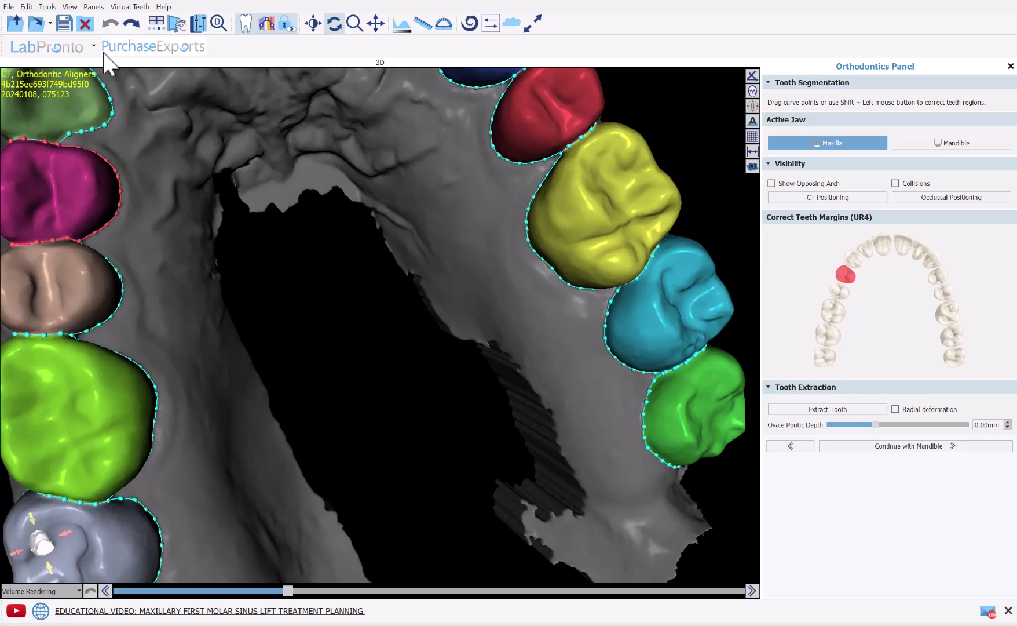
- Review the whole segmented upper arch, then advance to the segmented mandible
scroll(314, 313, down, 5)
drag(343, 346, 221, 489)
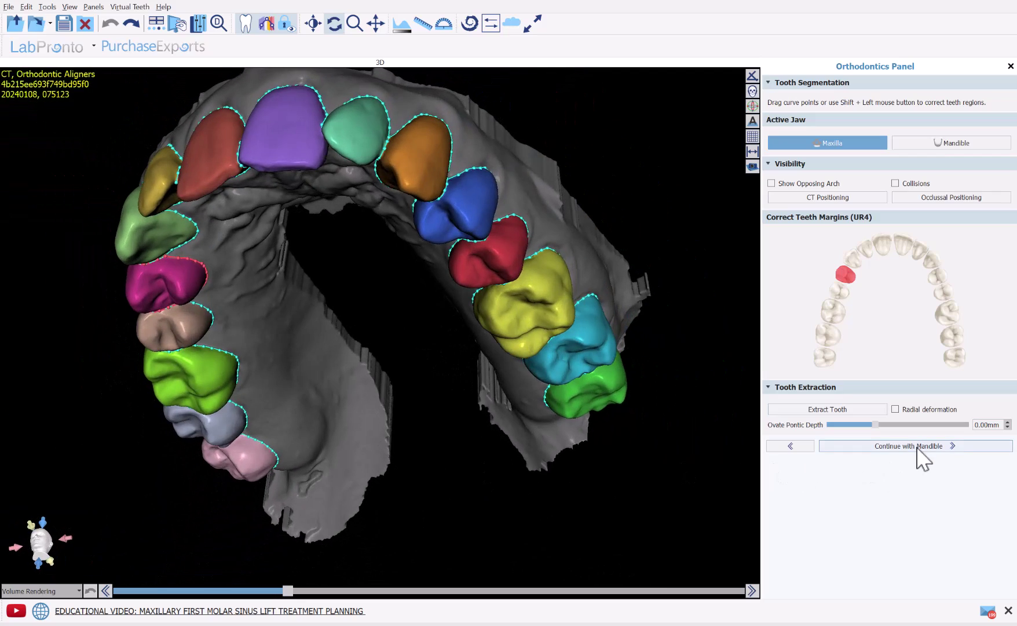
click(889, 449)
drag(629, 517, 611, 438)
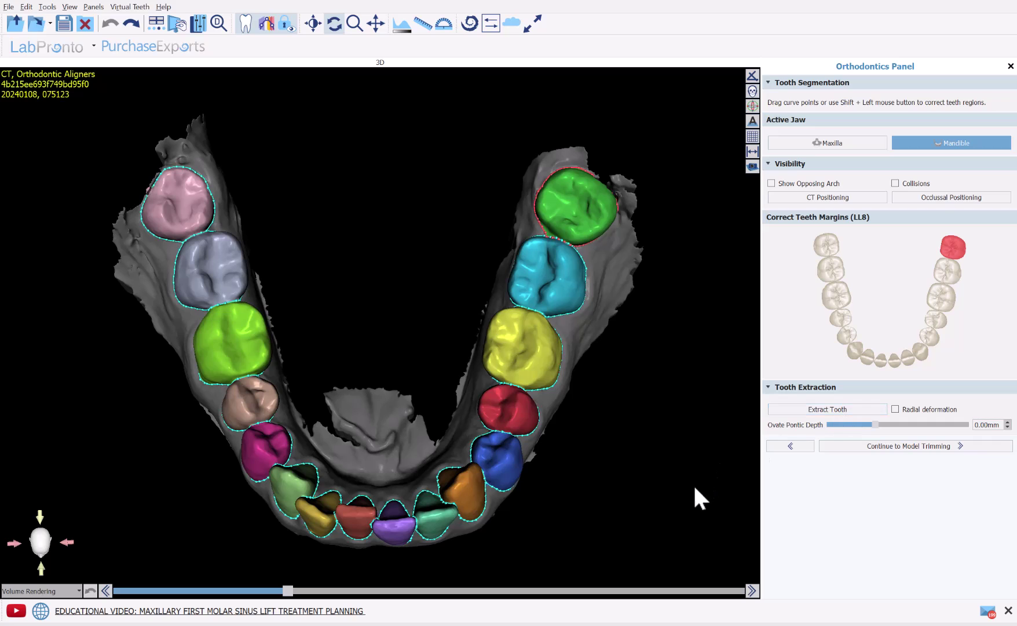
drag(674, 508, 630, 444)
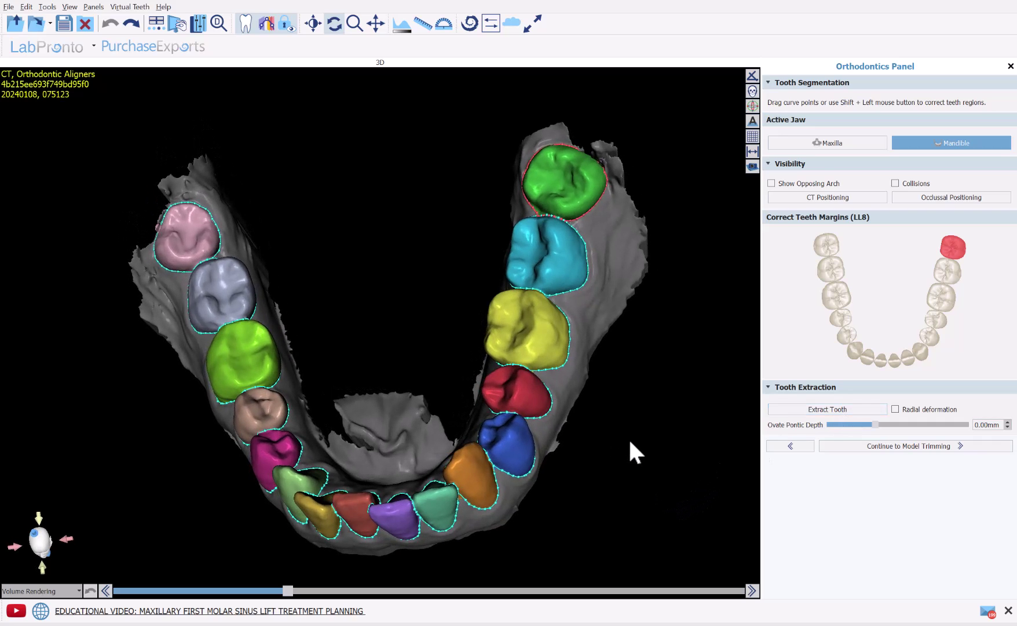
click(546, 350)
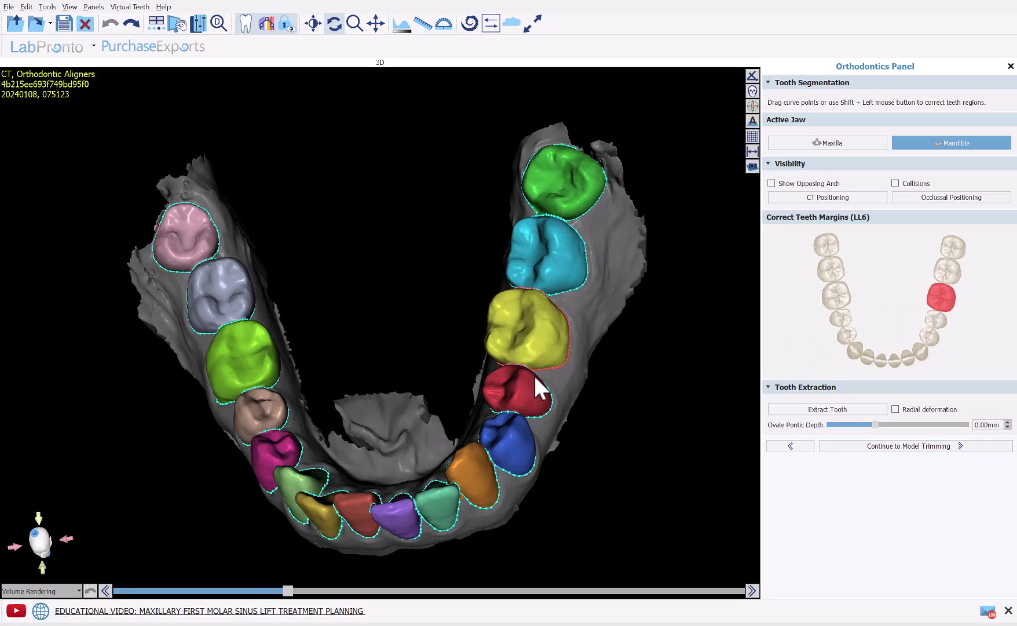
scroll(616, 405, up, 2)
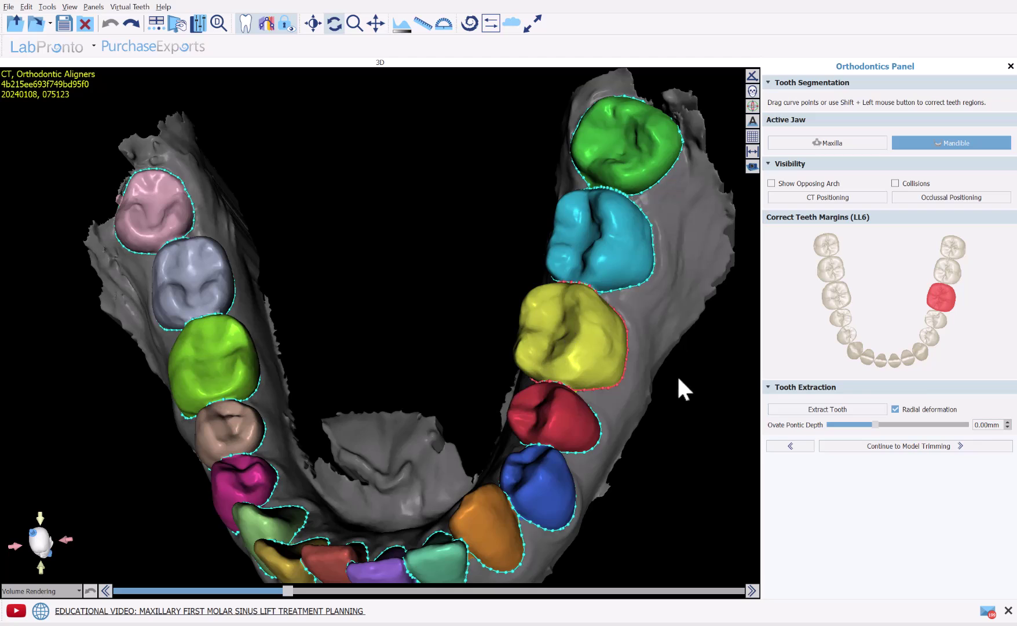
click(827, 408)
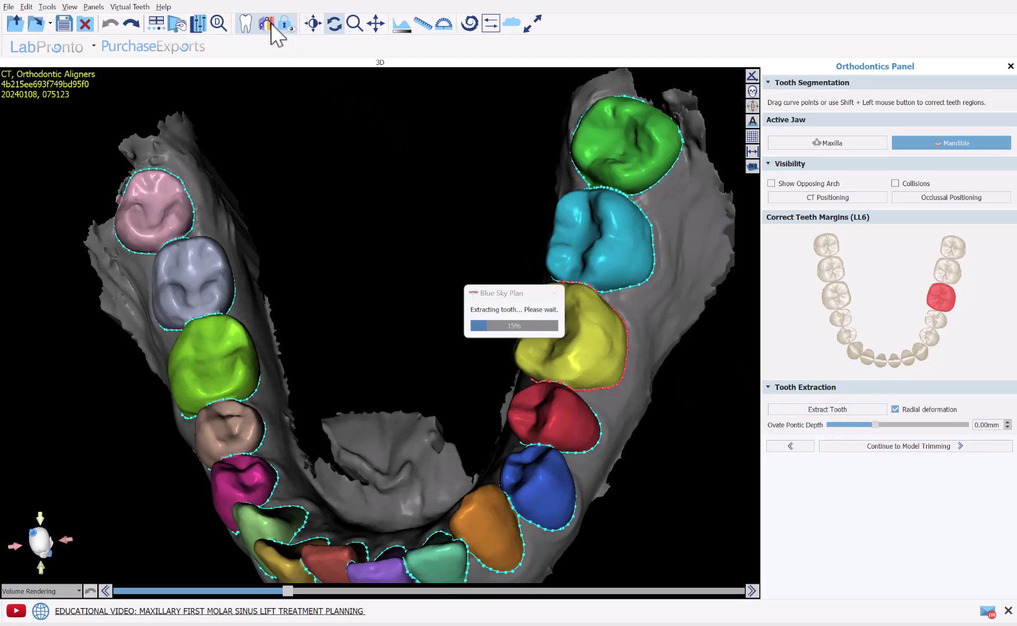
drag(673, 426, 747, 410)
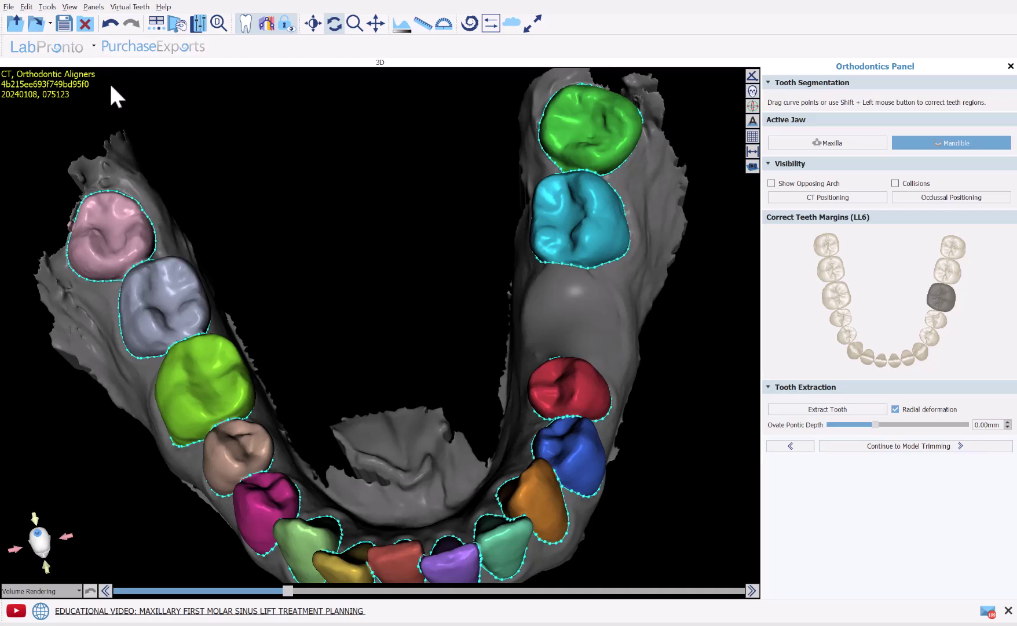
key(ctrl+z)
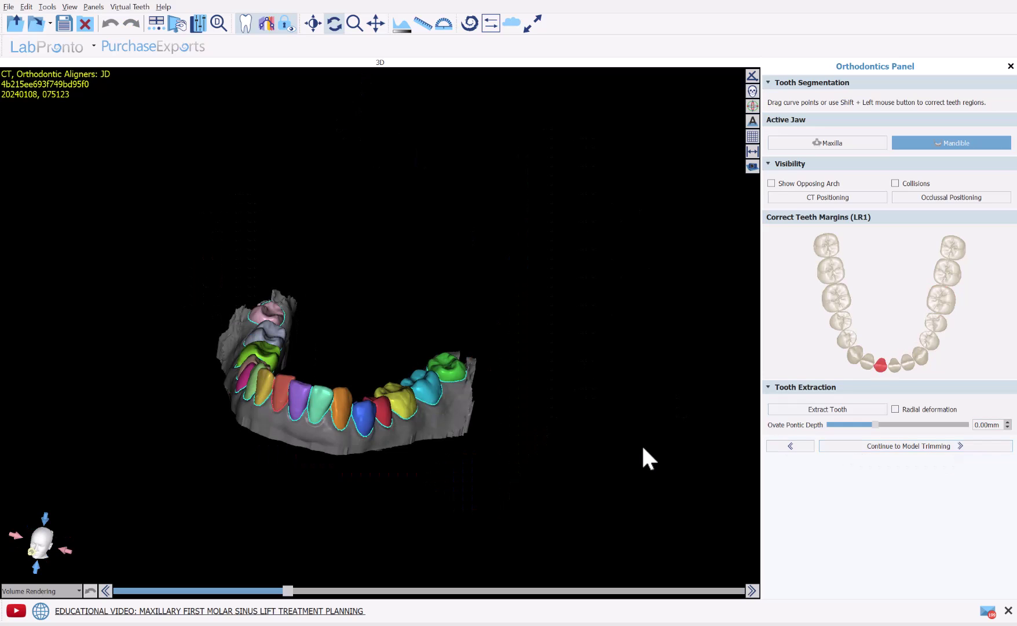
- Advance to Model Trimming and tilt the upper arch to expose its trimming curve
scroll(643, 444, up, 3)
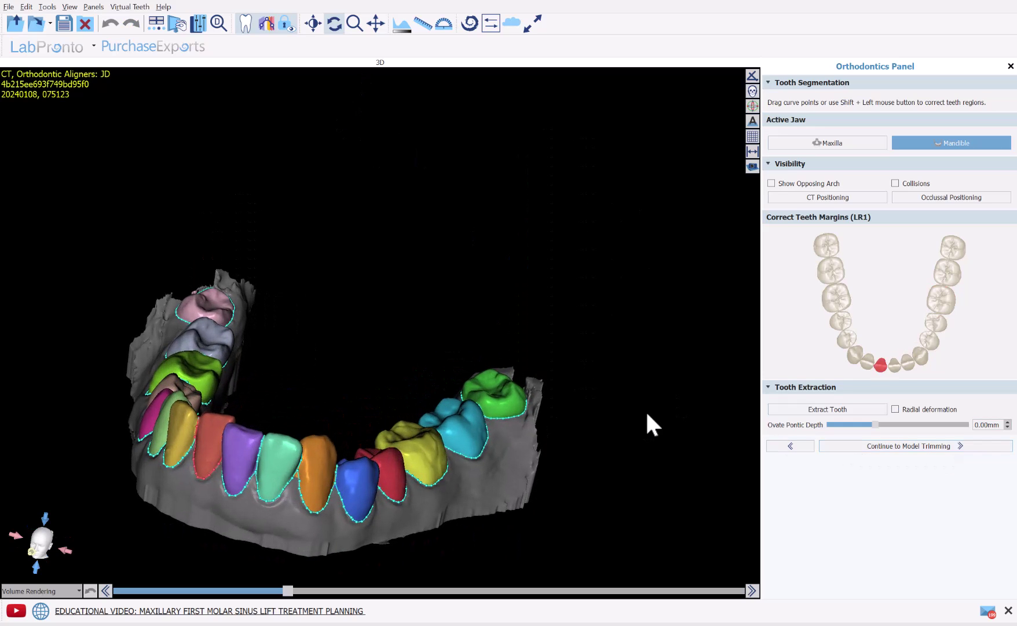
click(906, 447)
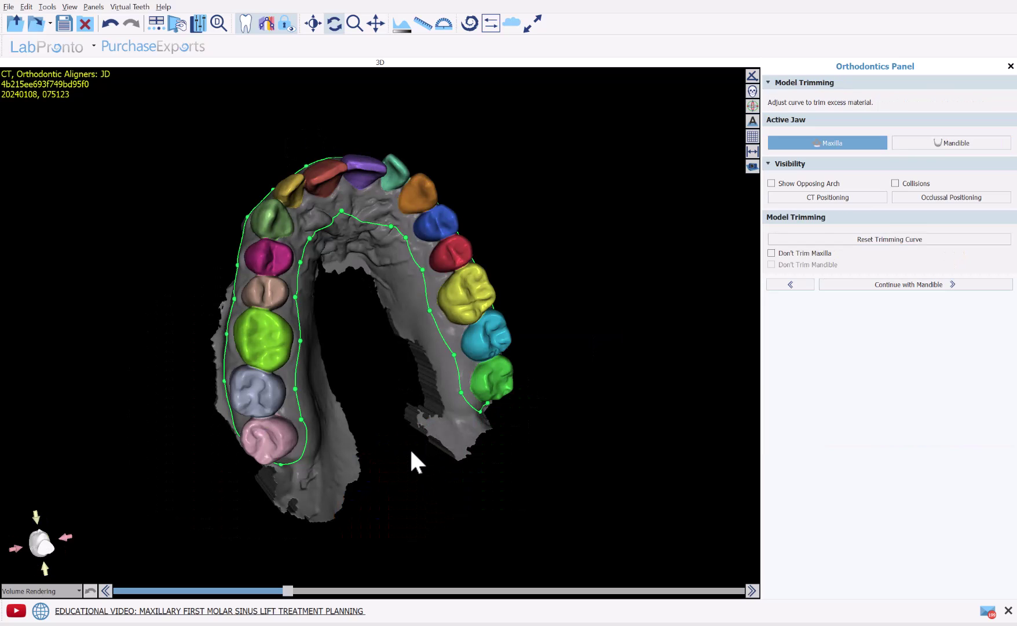
drag(414, 442, 254, 419)
drag(596, 323, 422, 378)
key(Escape)
- Raise two inner maxilla trimming-curve points toward the palate, then check it from a frontal top-down view
drag(330, 224, 331, 216)
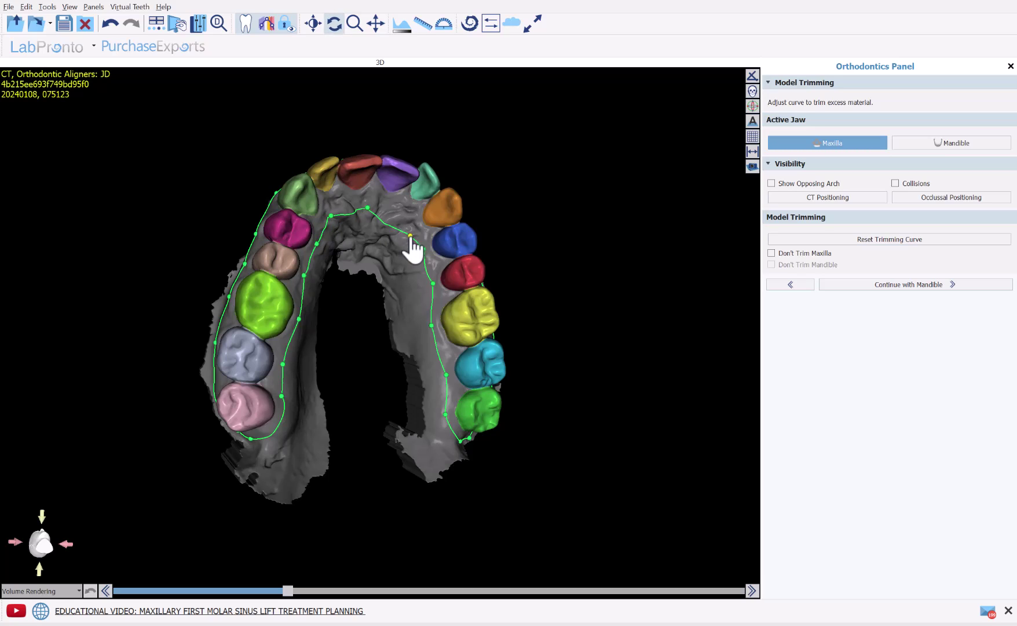
drag(410, 234, 408, 227)
drag(624, 346, 654, 461)
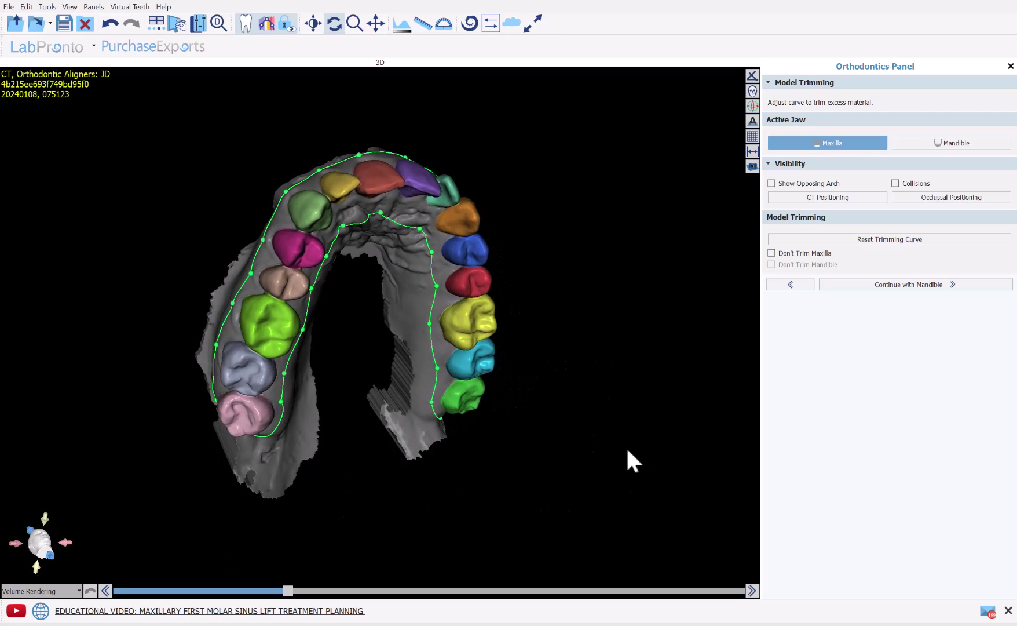
drag(358, 410, 367, 458)
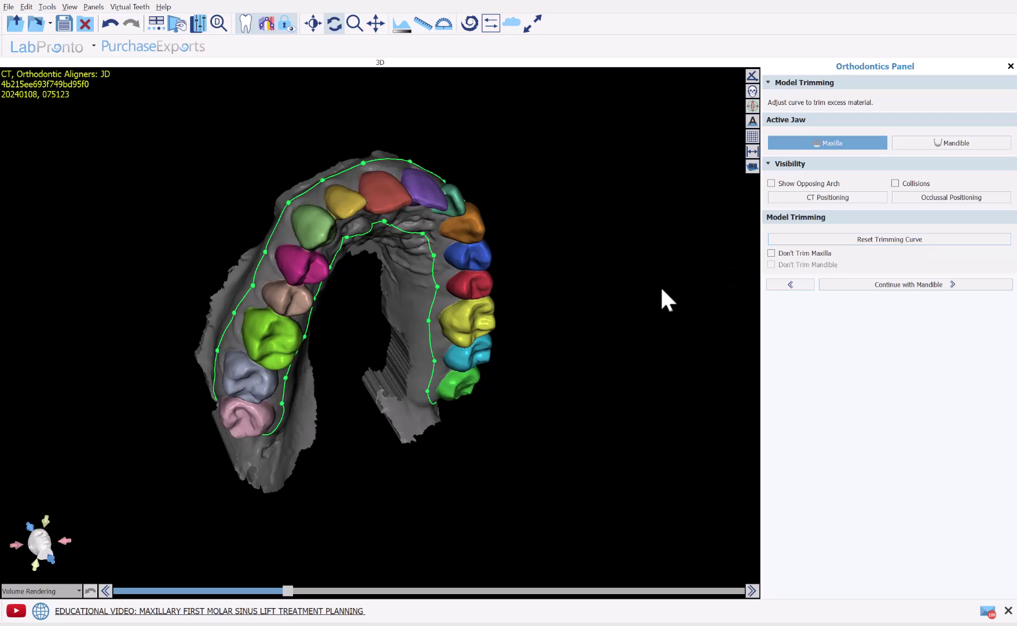
drag(661, 288, 551, 385)
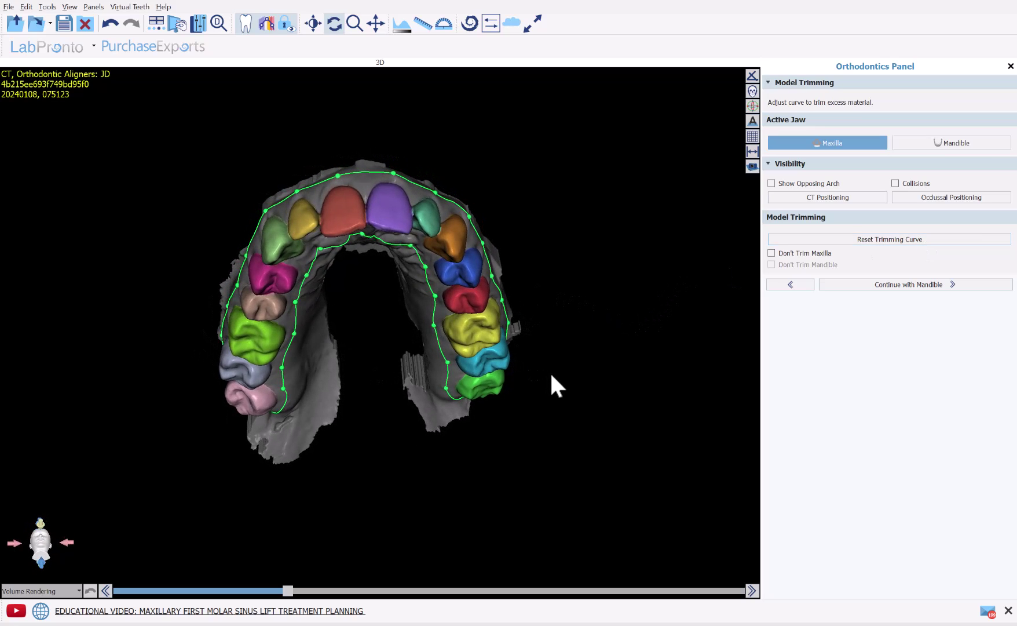
- Switch to the mandible and rotate the lower arch to a frontal view of its trim curve
click(893, 284)
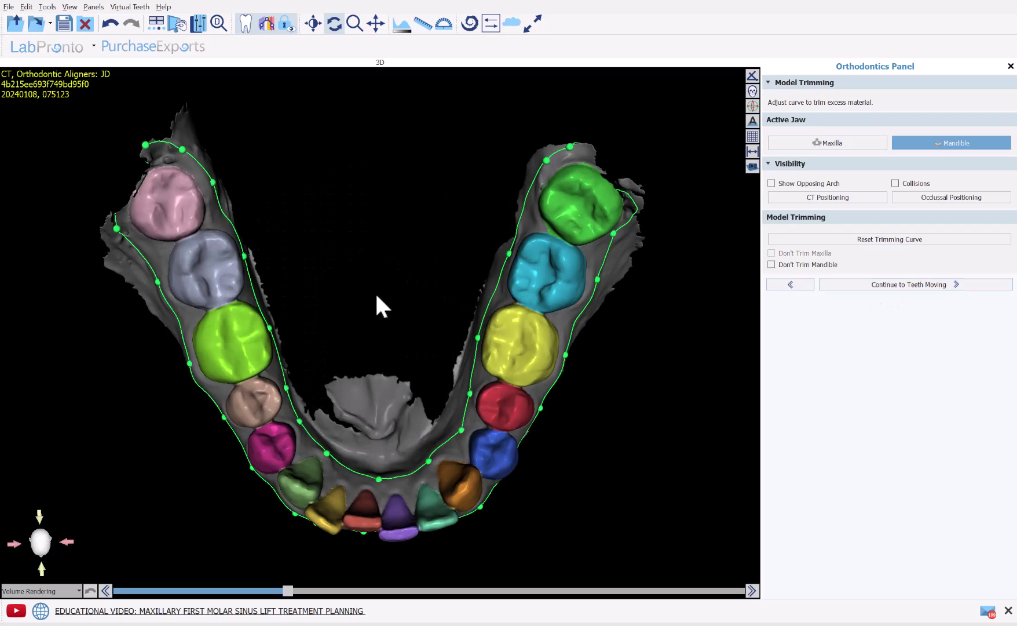
scroll(381, 305, down, 3)
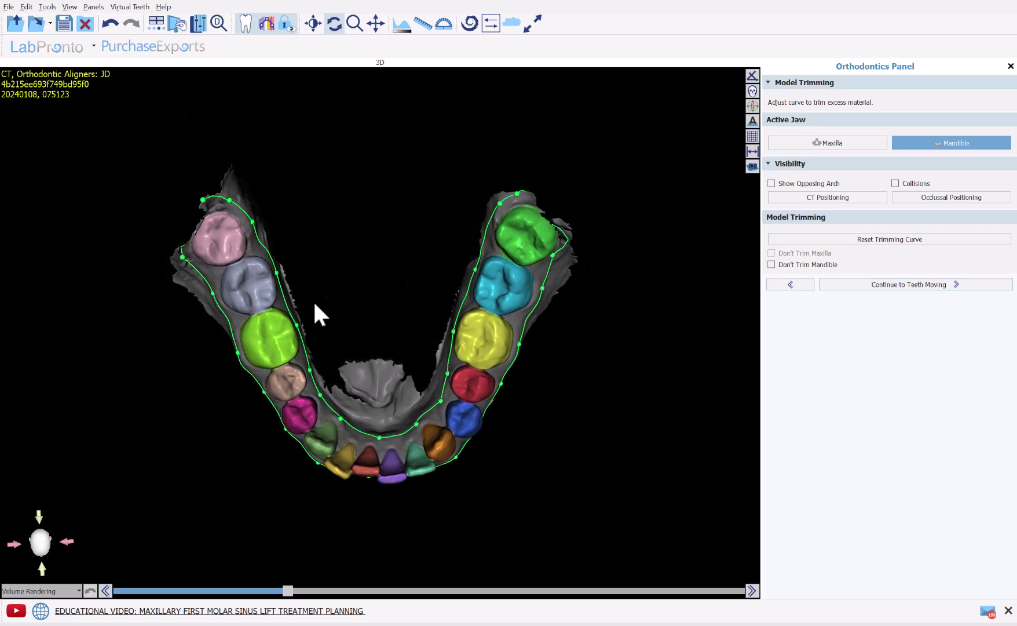
drag(363, 169, 282, 363)
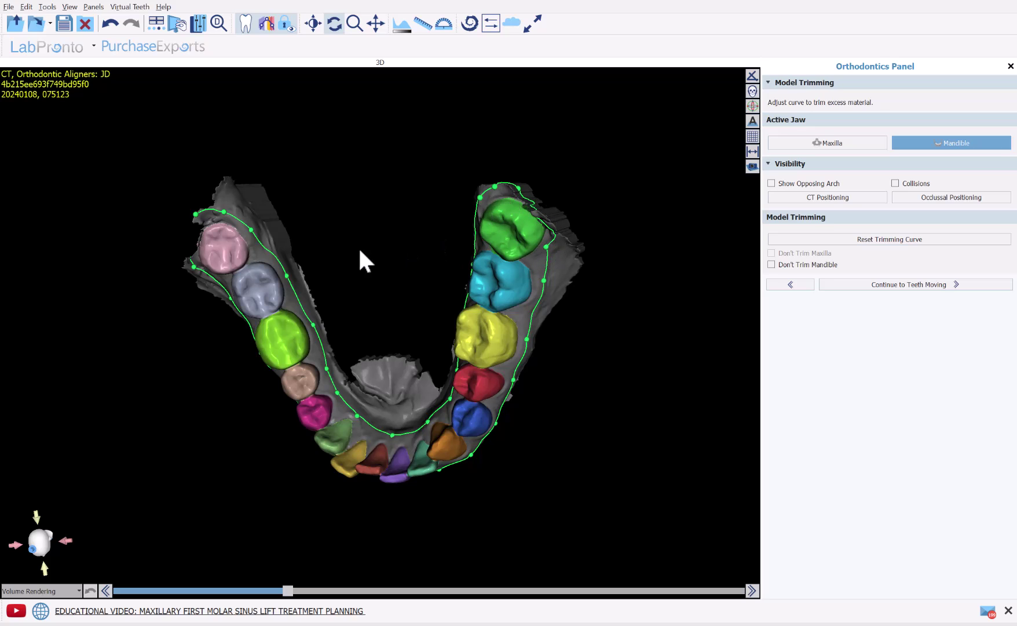
drag(197, 346, 295, 251)
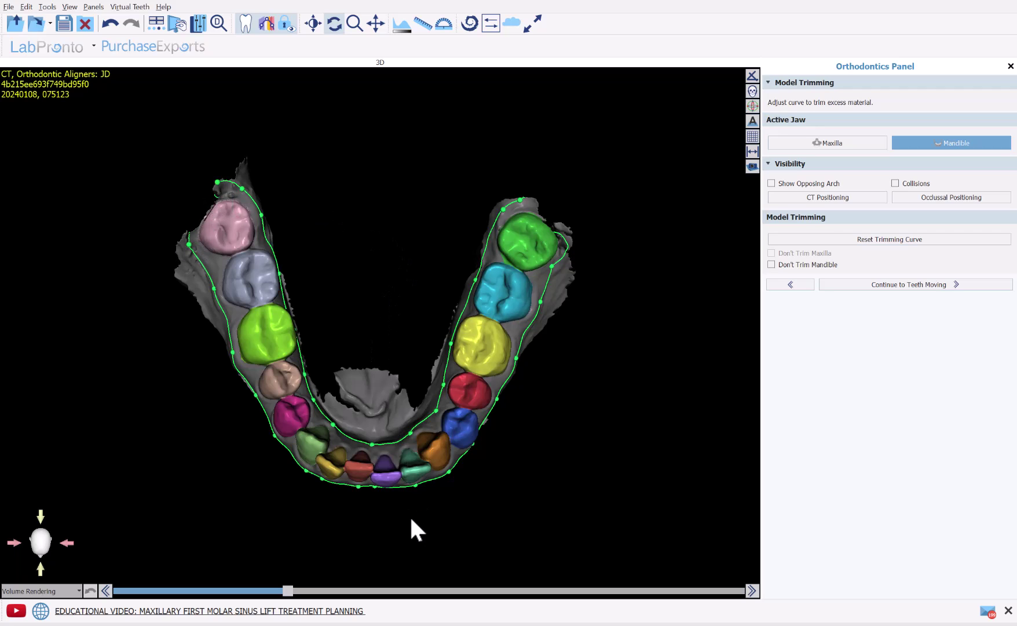
drag(410, 520, 410, 318)
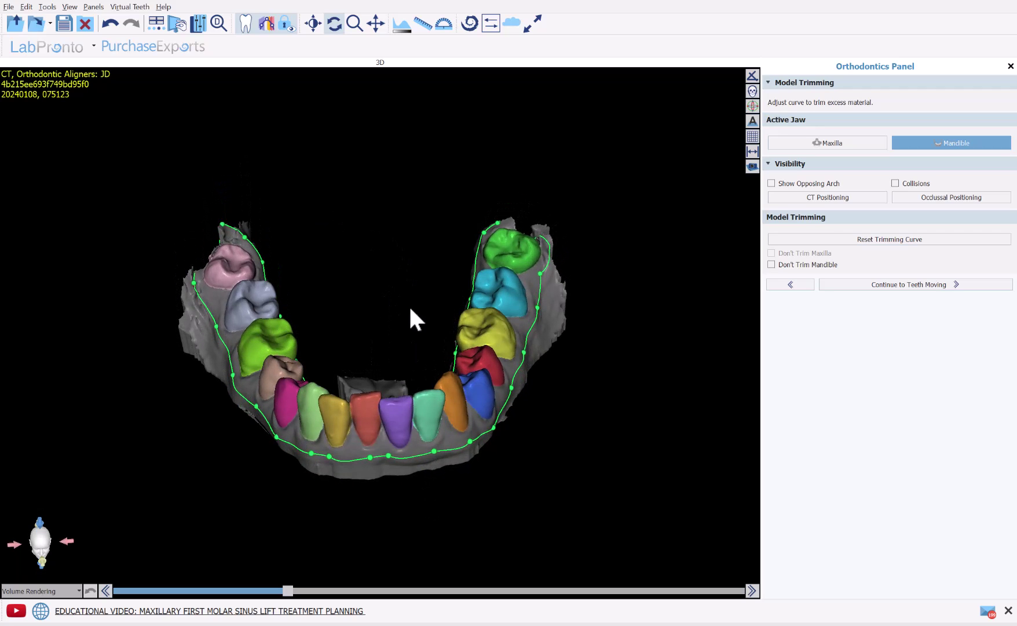
- Trim the lower model, advance to Tooth Alignment, and rotate the occluded arches showing 0.10 mm IPR labels
click(903, 284)
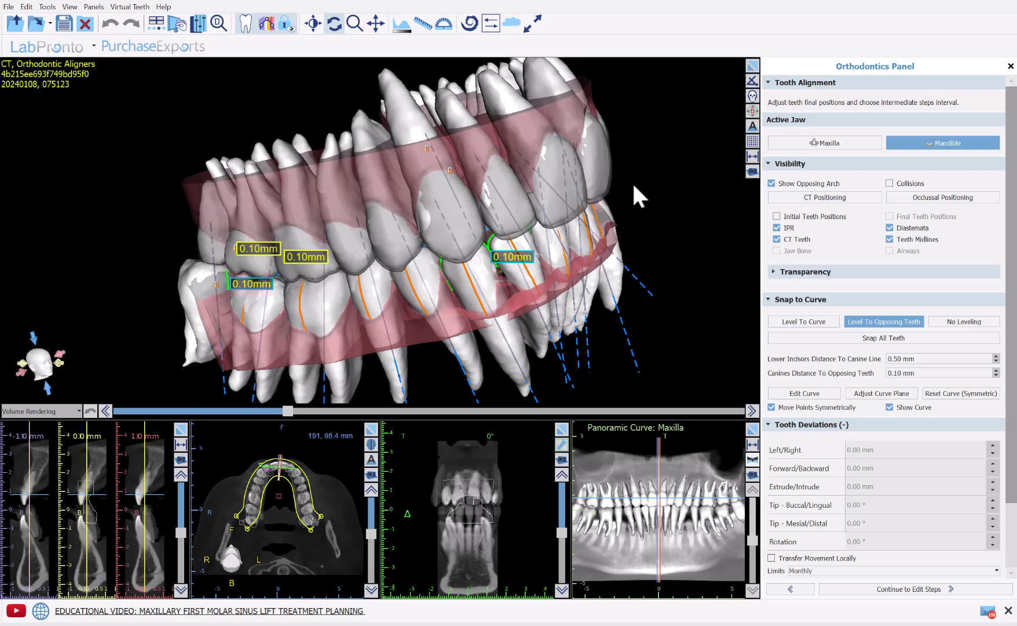
drag(666, 170, 708, 165)
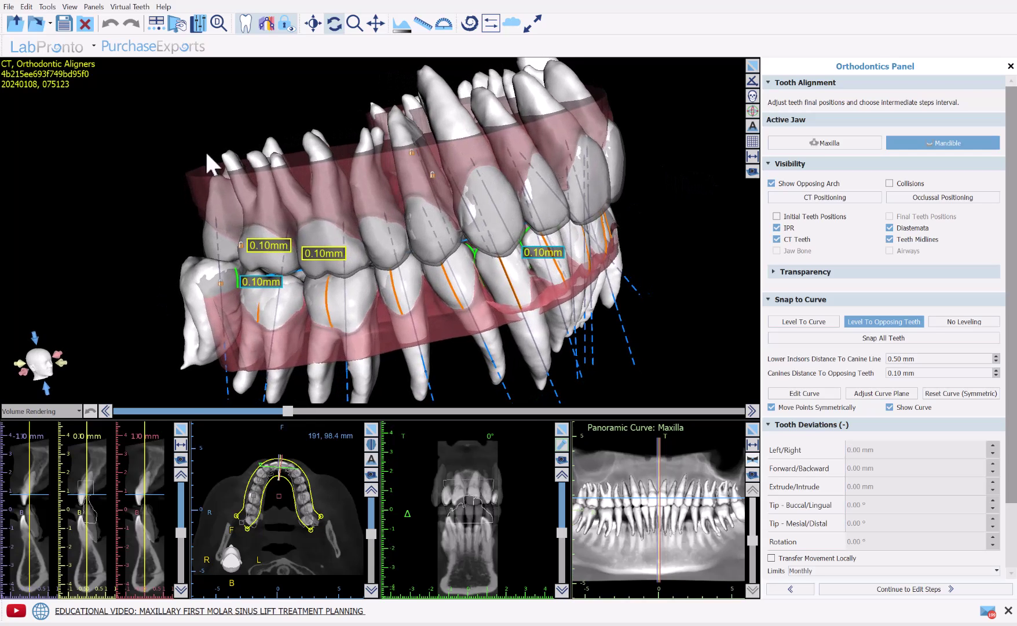
drag(203, 151, 127, 191)
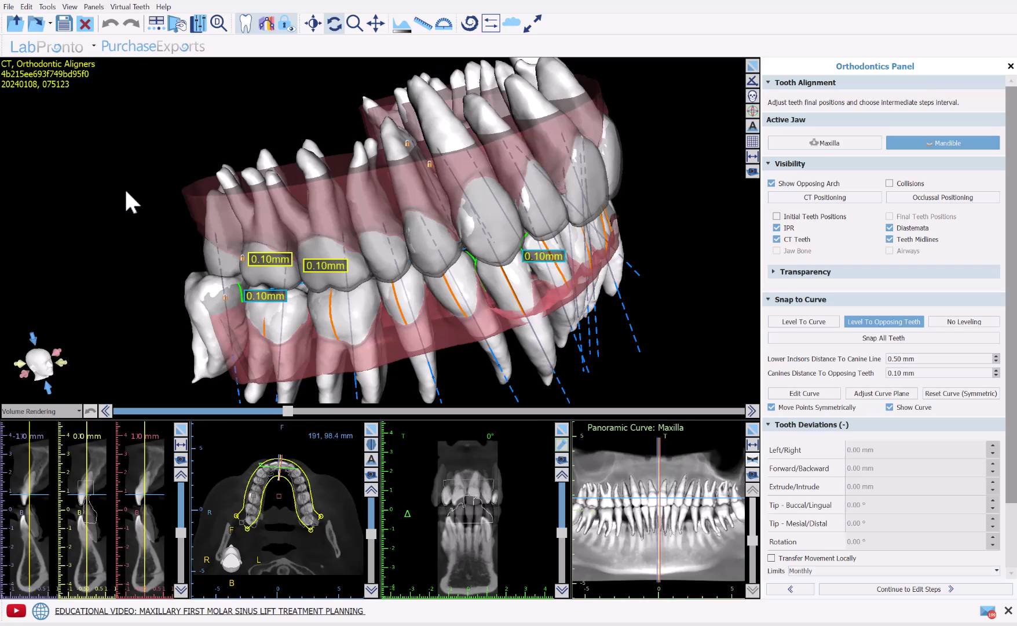
drag(124, 186, 282, 47)
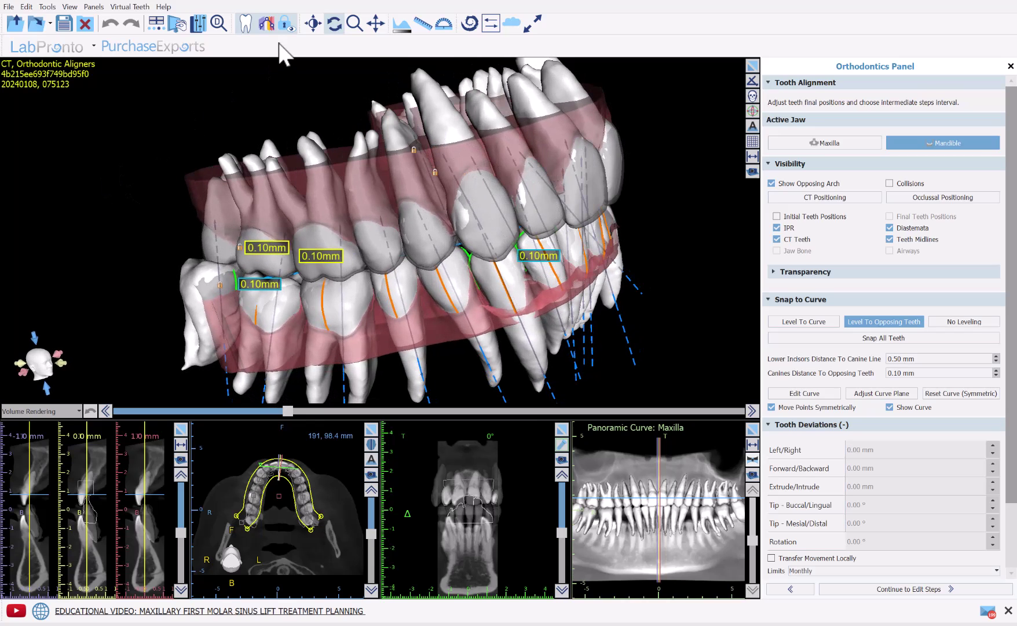